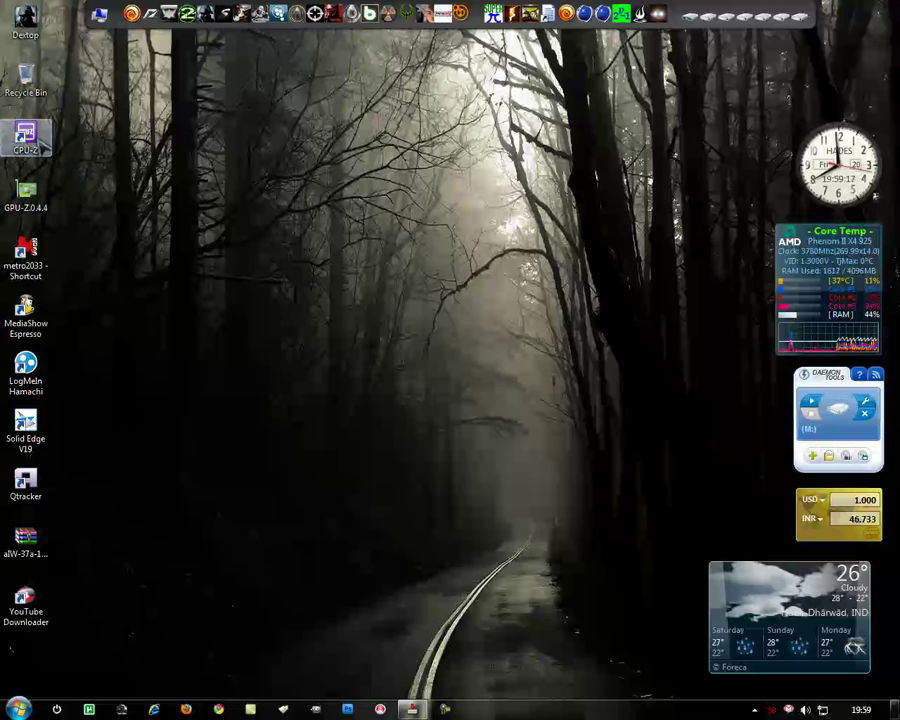
Step: Open CPU-Z and examine the processor, cache, mainboard and memory details
double_click(40, 143)
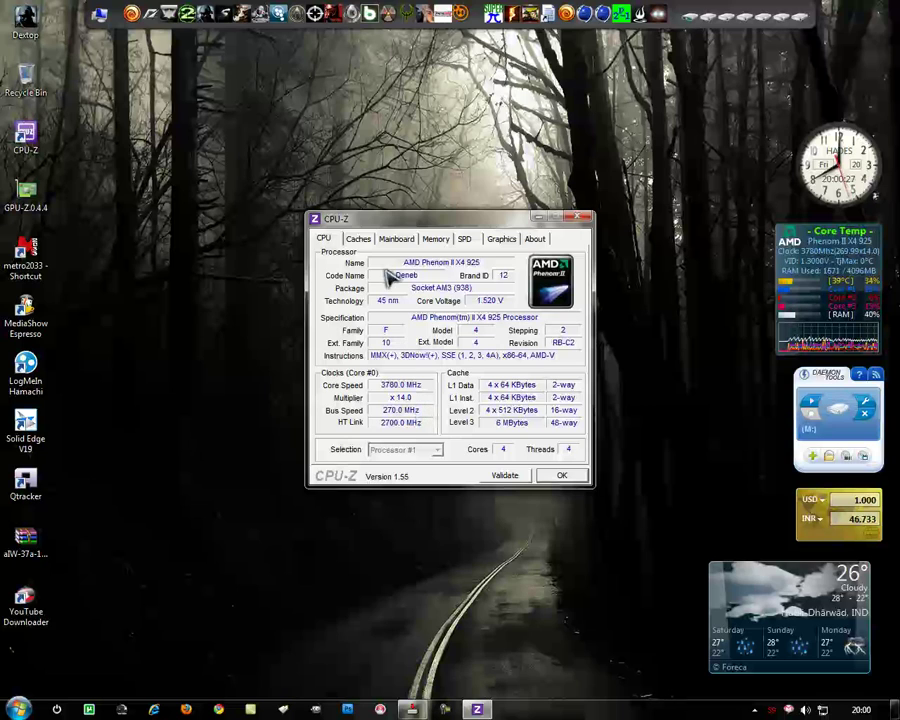
click(362, 240)
click(400, 239)
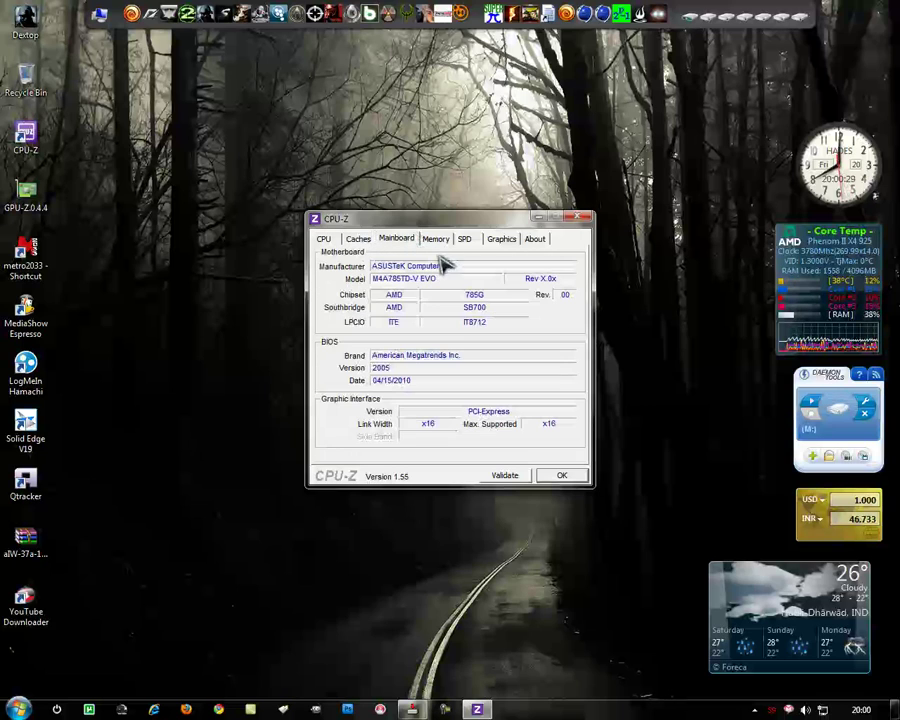
click(435, 240)
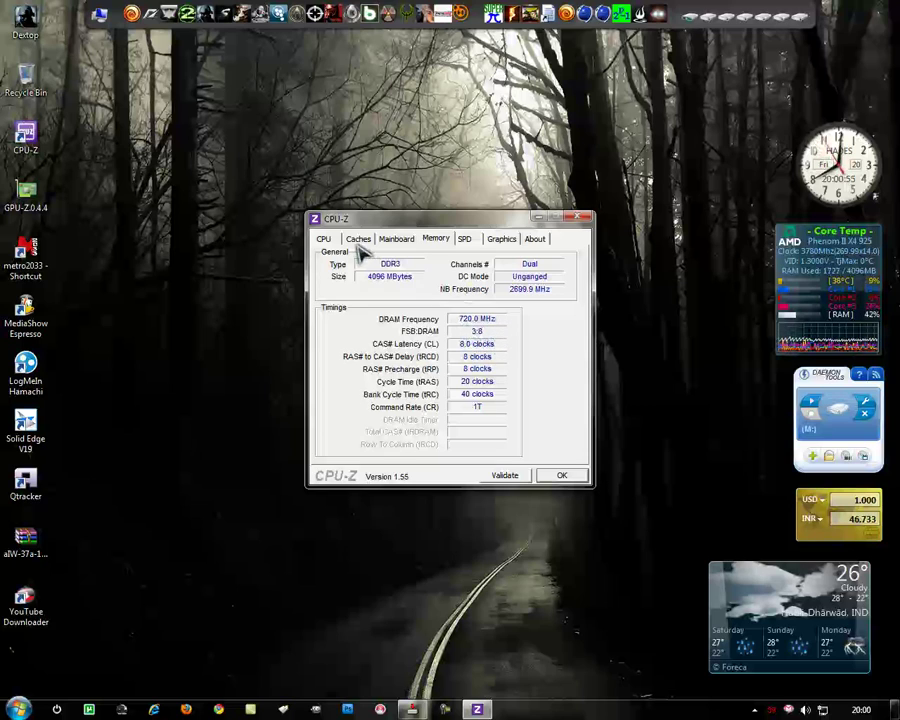
click(324, 239)
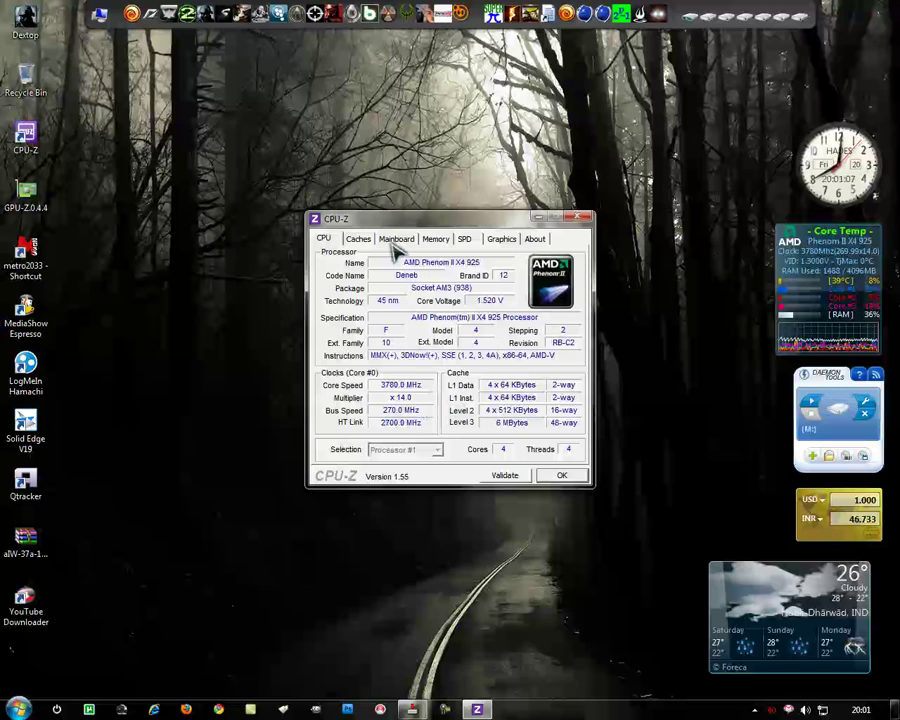
click(396, 240)
click(435, 239)
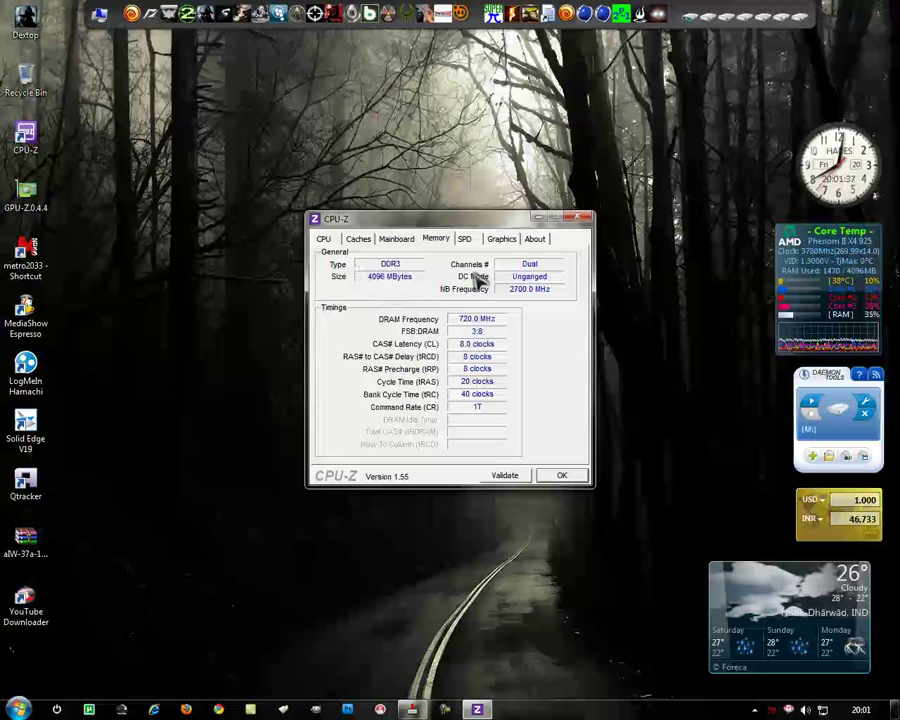
Step: Examine the memory module's SPD data, the graphics details and the version information, and close CPU-Z
click(472, 241)
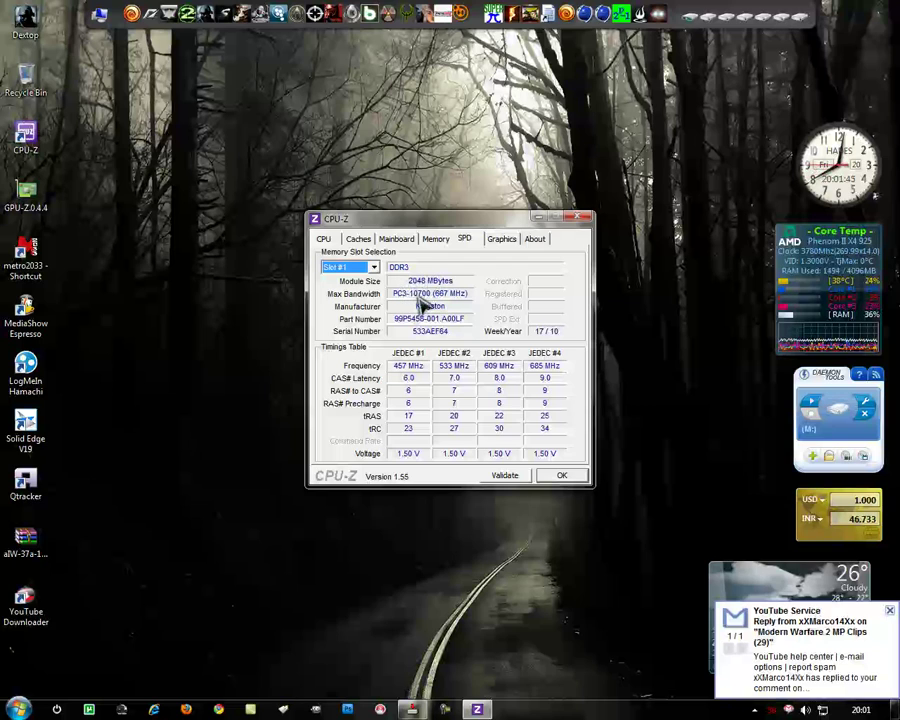
click(502, 241)
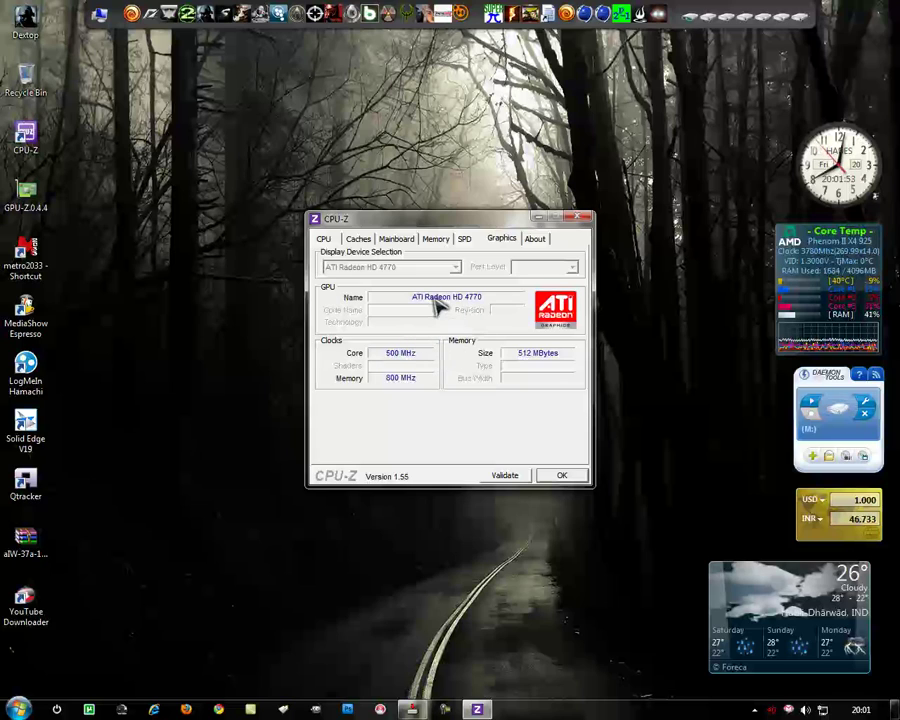
click(535, 239)
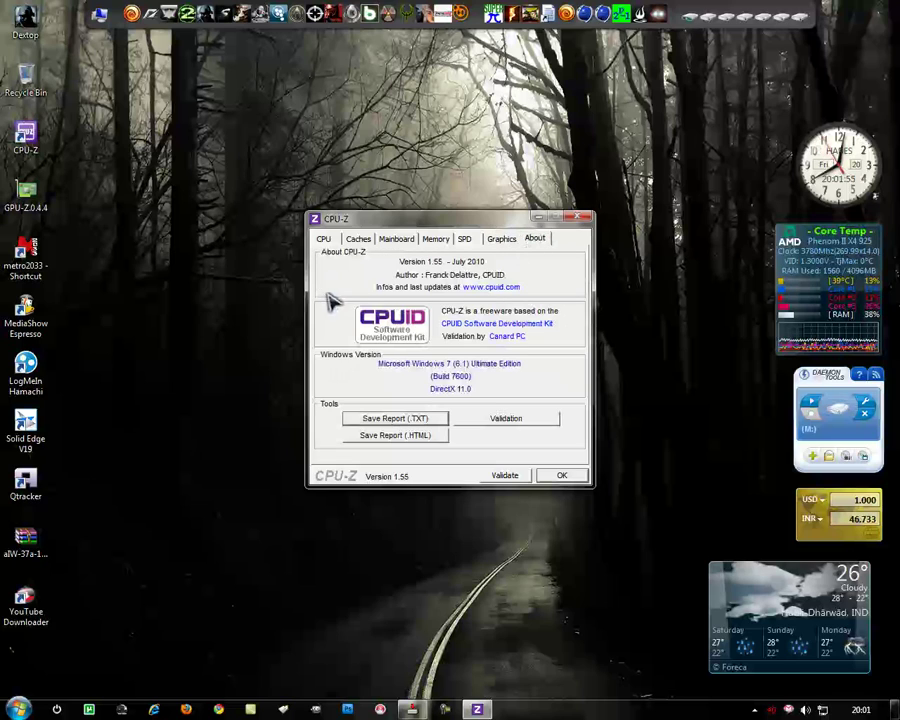
click(323, 239)
click(541, 477)
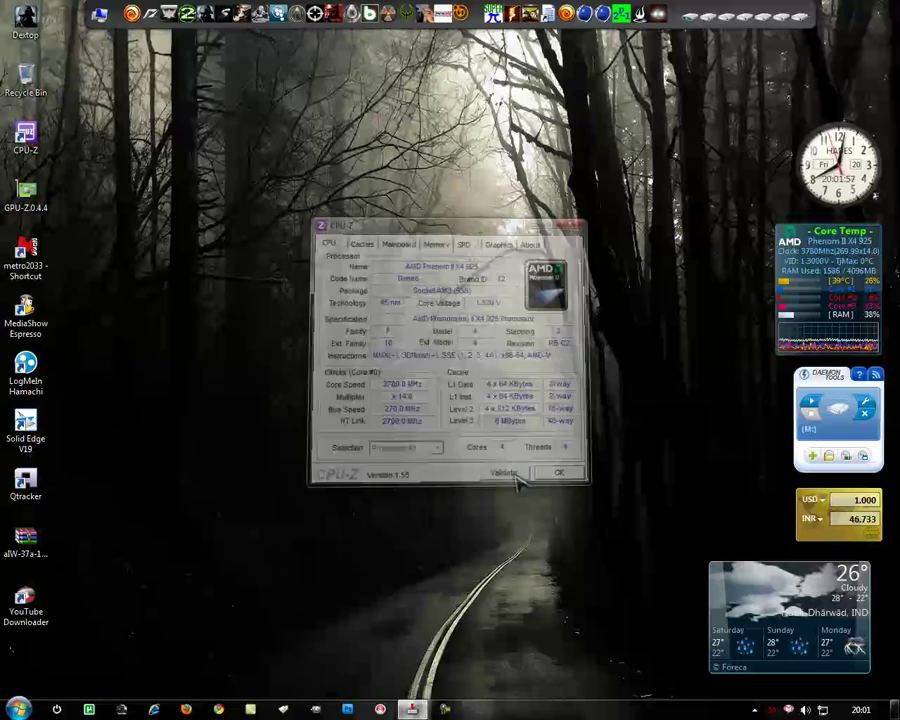
Step: Open GPU-Z and examine the graphics card's specifications and live sensor readings
double_click(26, 192)
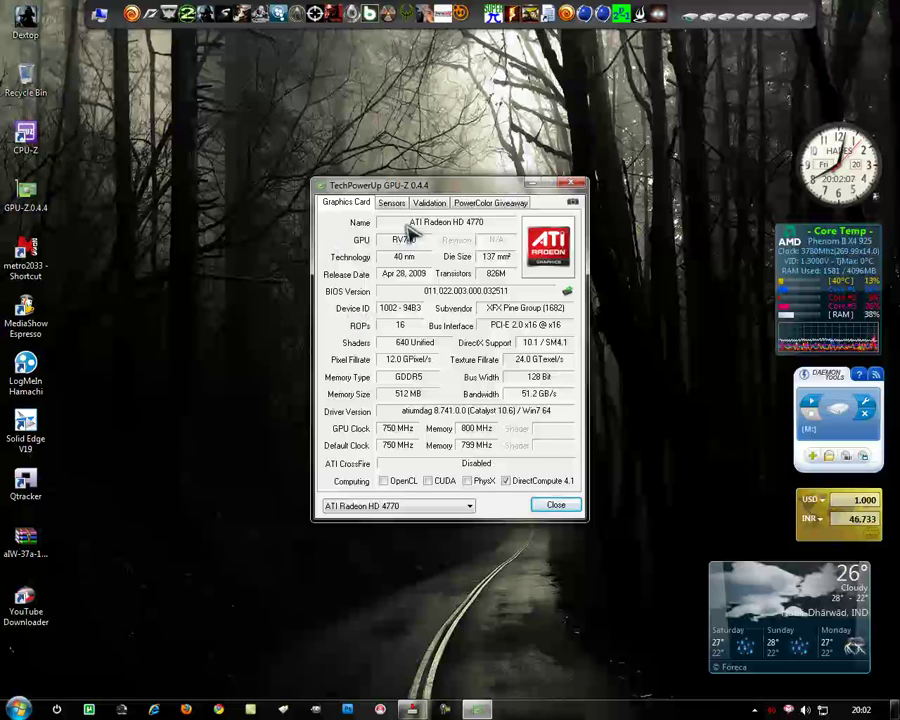
mouse_move(392, 233)
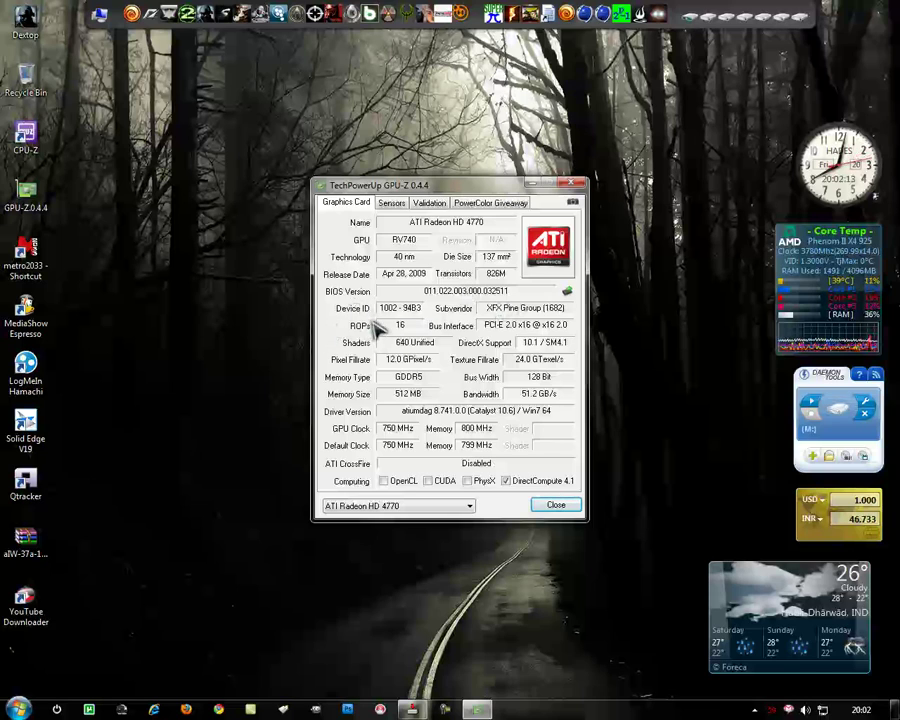
mouse_move(426, 339)
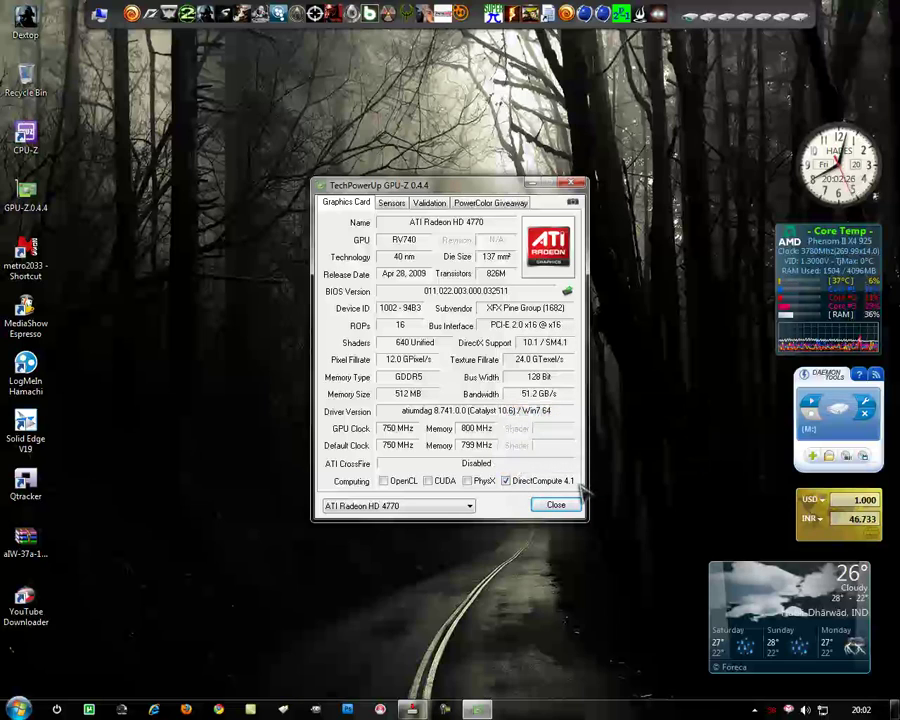
click(391, 202)
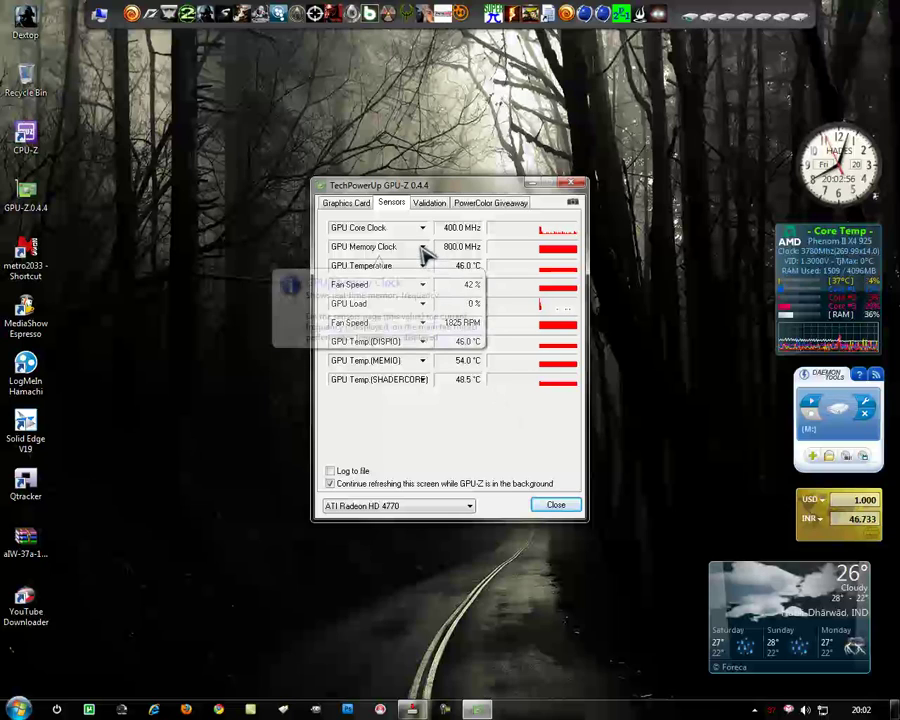
Step: Try the highest-reading display for the GPU Temp.(DISPIO) sensor and switch it back to the current reading
click(422, 247)
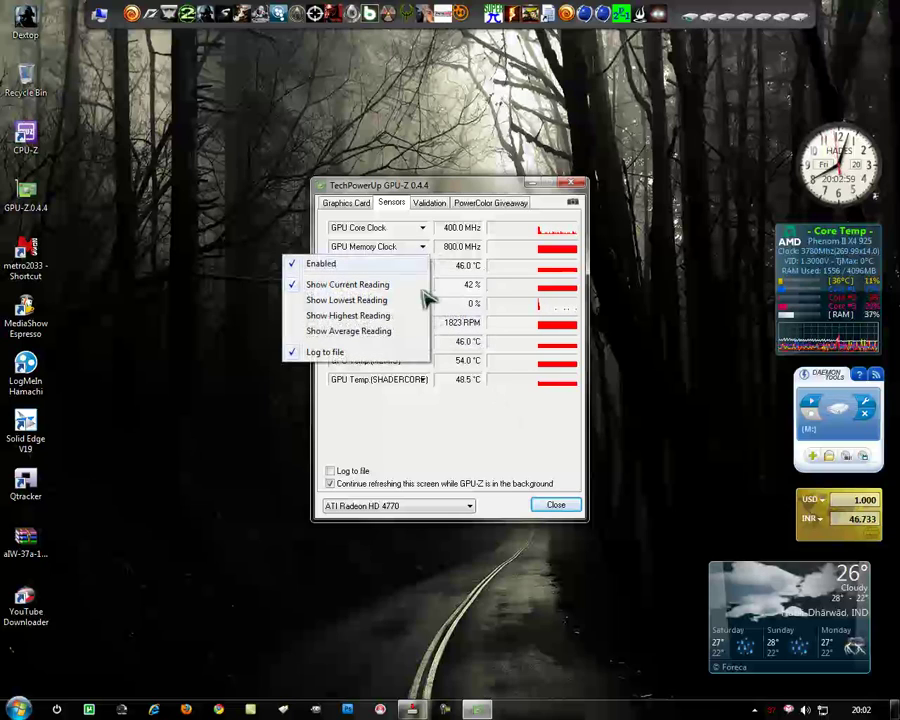
click(406, 420)
click(421, 342)
click(376, 411)
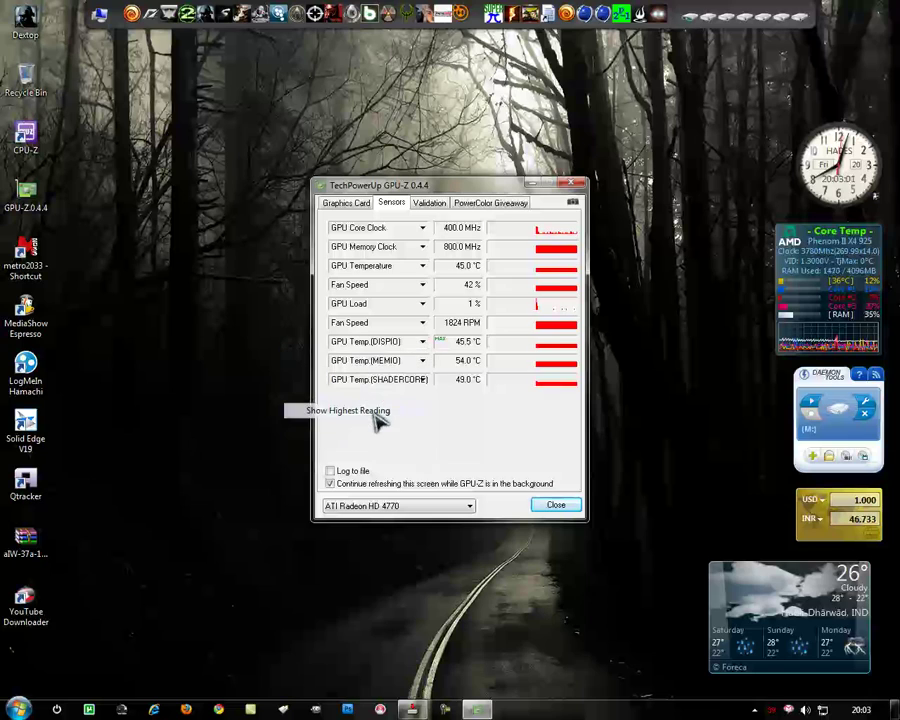
click(420, 343)
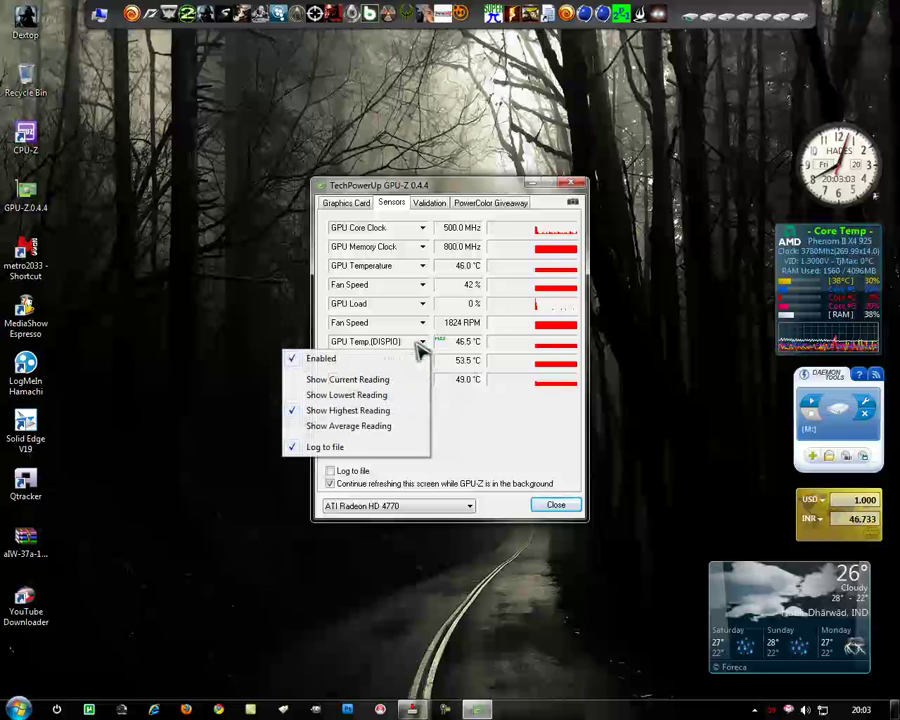
click(390, 386)
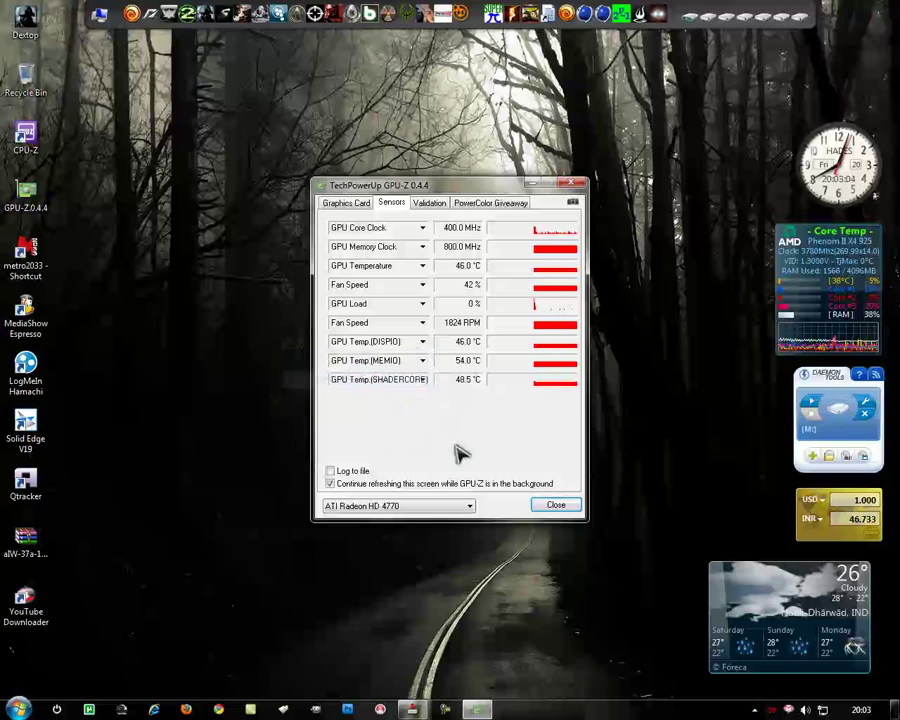
Step: Look over GPU-Z's validation form and PowerColor Giveaway page, return to the graphics card details, and close GPU-Z
click(432, 205)
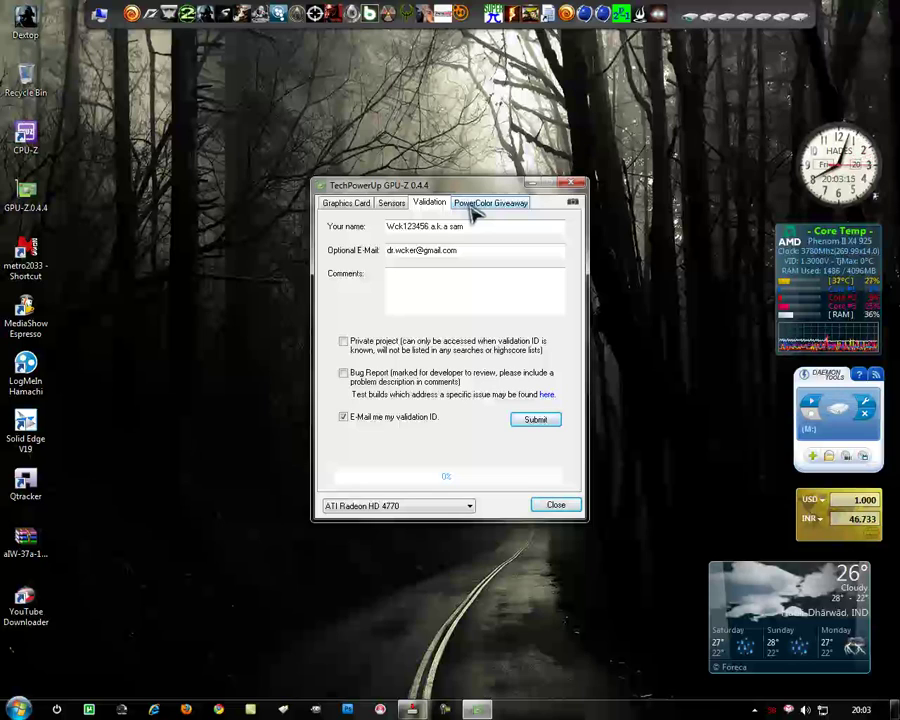
click(470, 206)
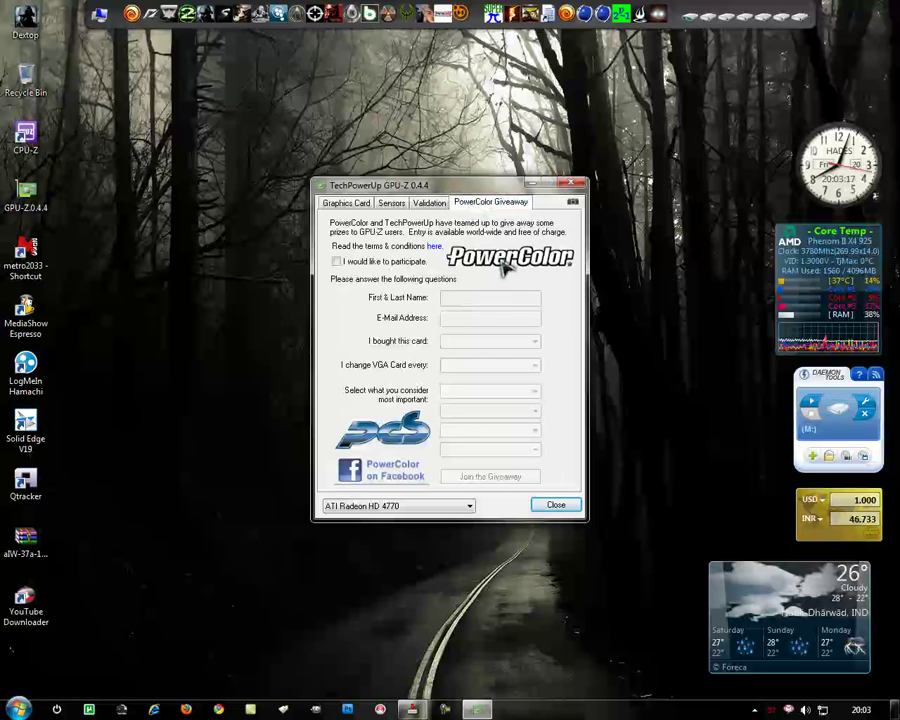
click(358, 206)
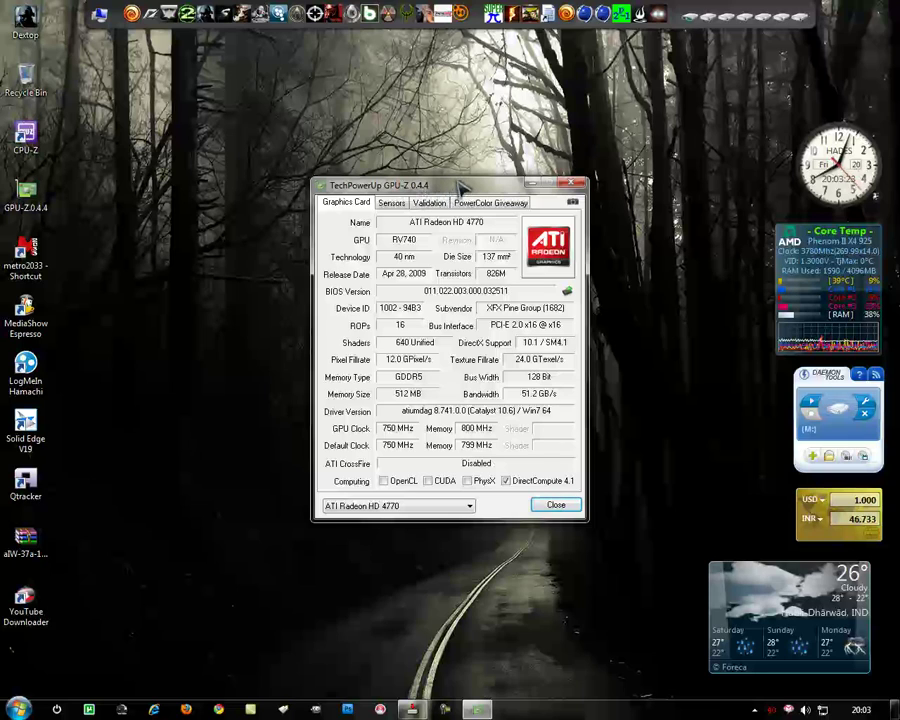
click(489, 203)
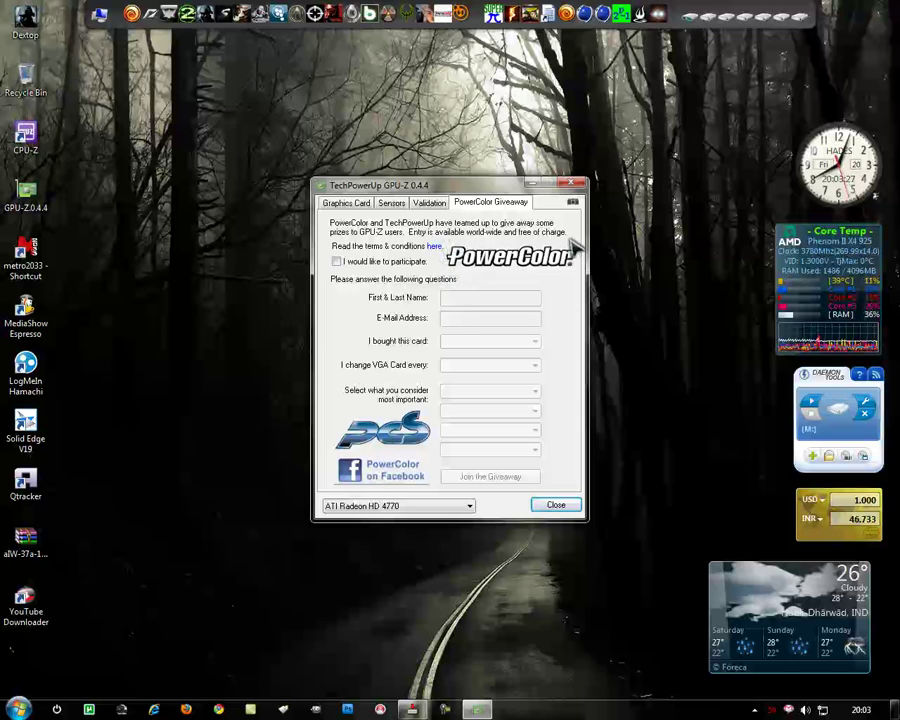
click(347, 205)
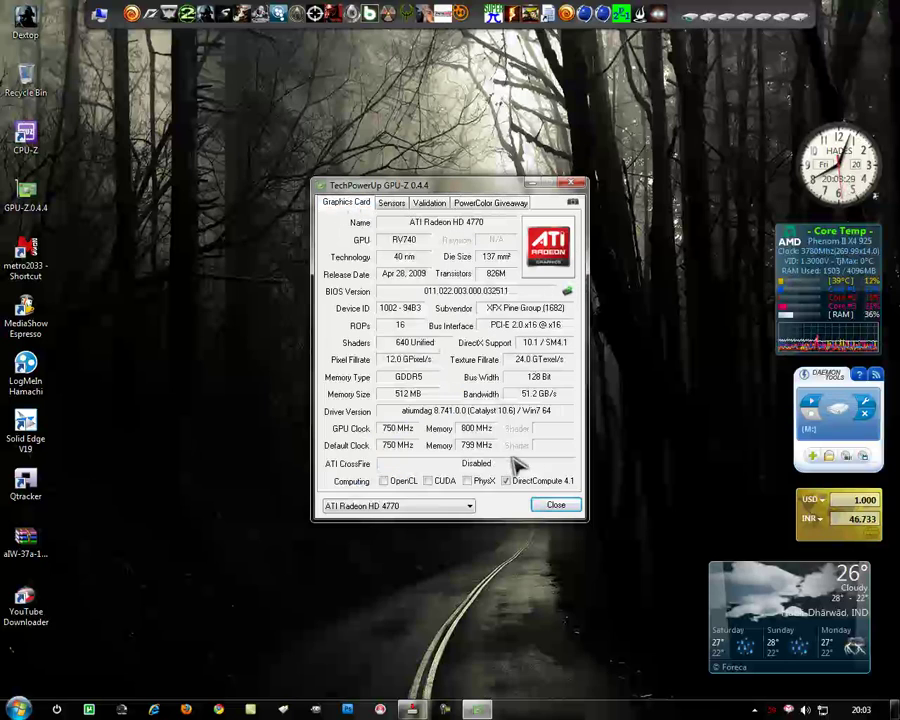
click(568, 506)
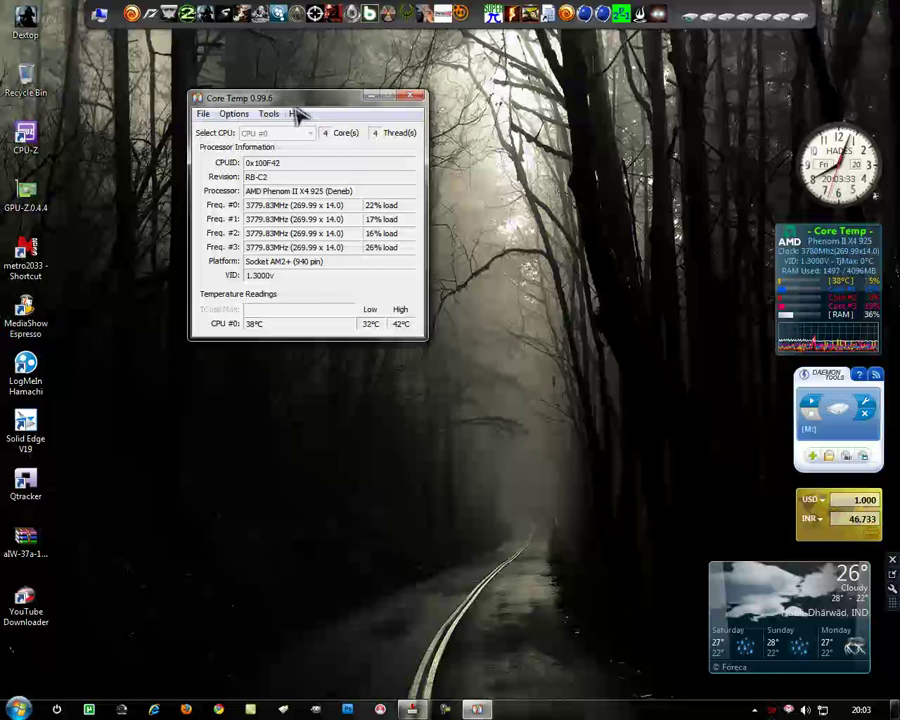
Step: Review the processor frequencies, core loads and temperature readings in Core Temp, and close its window
drag(300, 103, 375, 152)
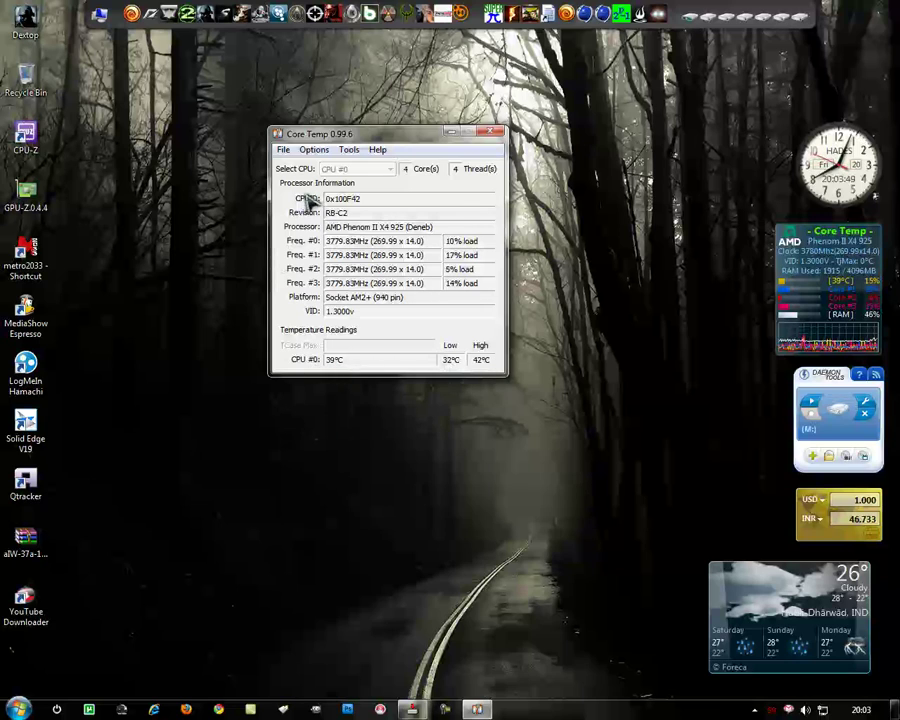
click(489, 134)
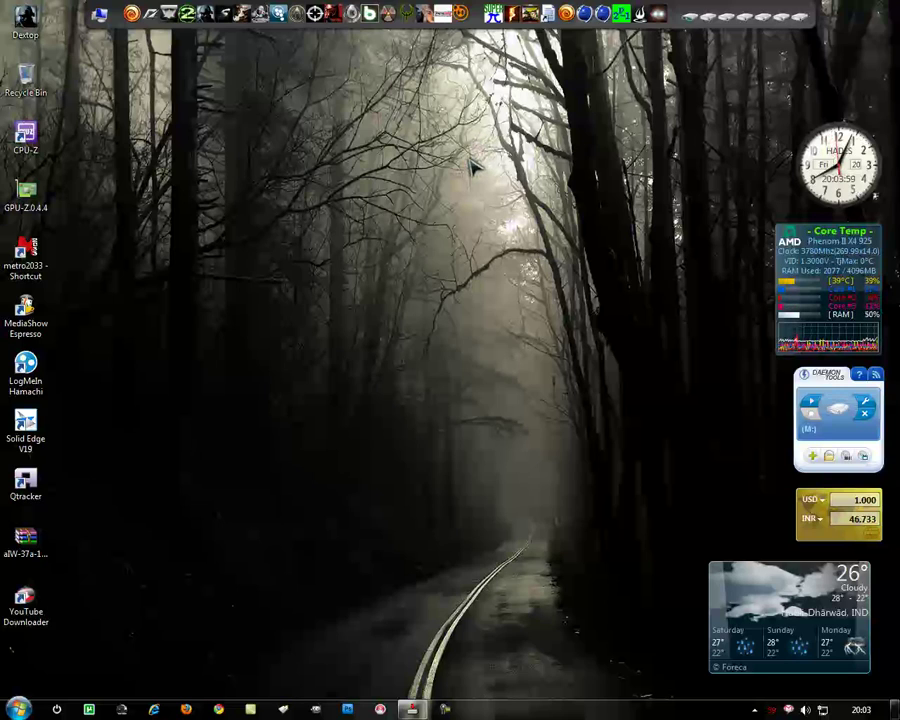
Step: Open CPUID Hardware Monitor, enlarge its window to examine the voltages, temperatures and fan speeds, and close it
click(283, 709)
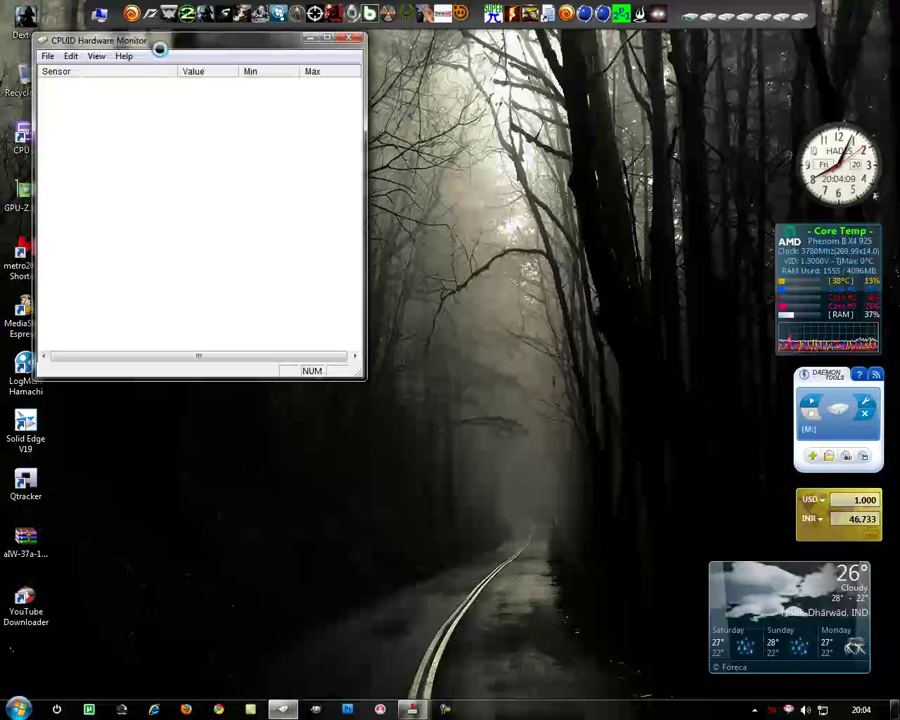
drag(363, 376, 549, 551)
drag(199, 37, 307, 54)
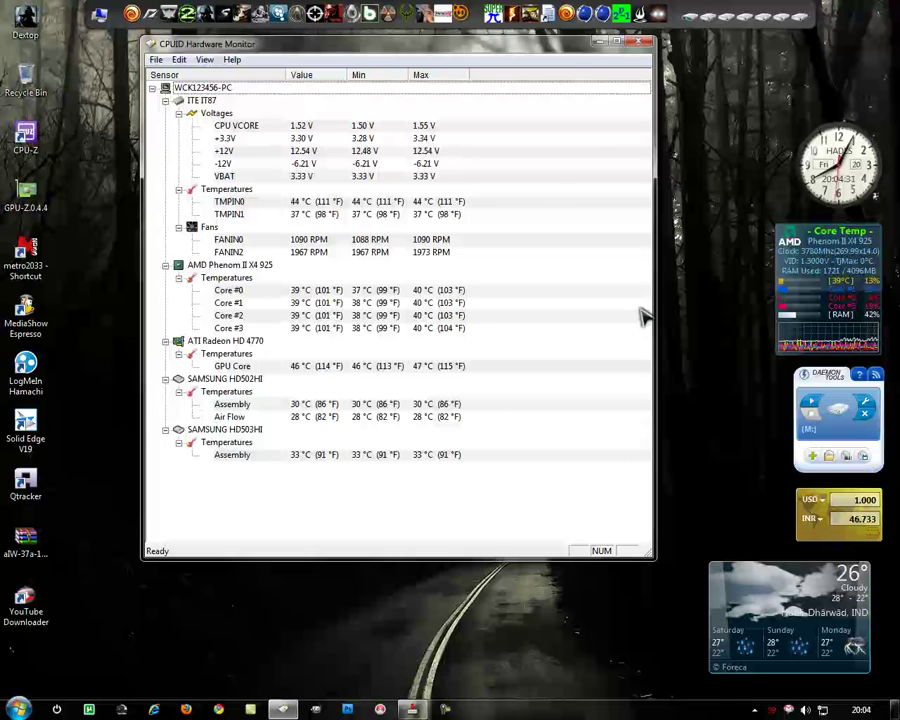
click(645, 44)
right_click(427, 148)
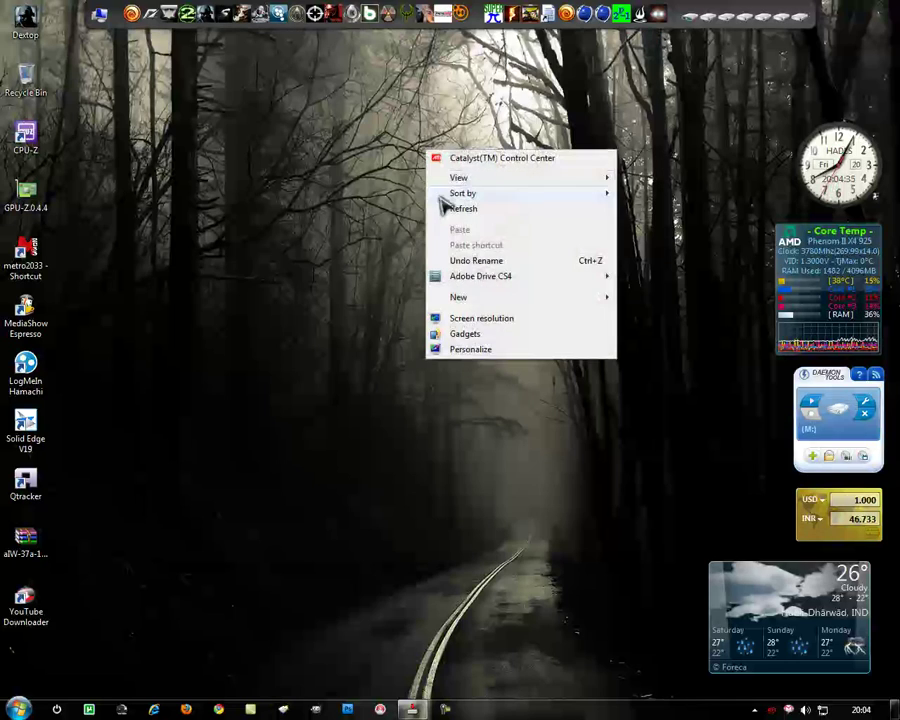
click(449, 210)
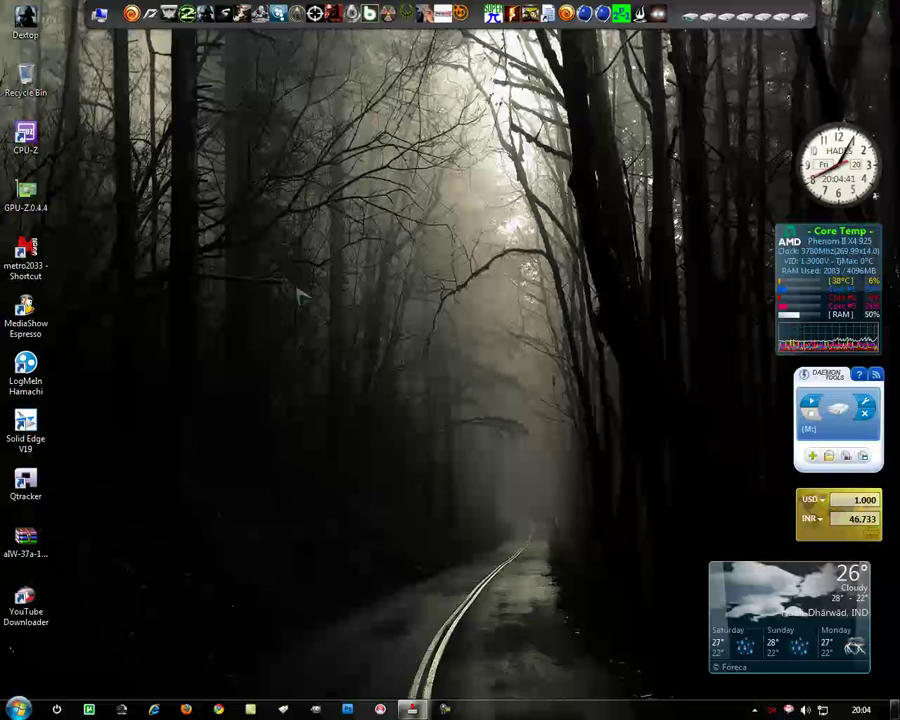
right_click(369, 257)
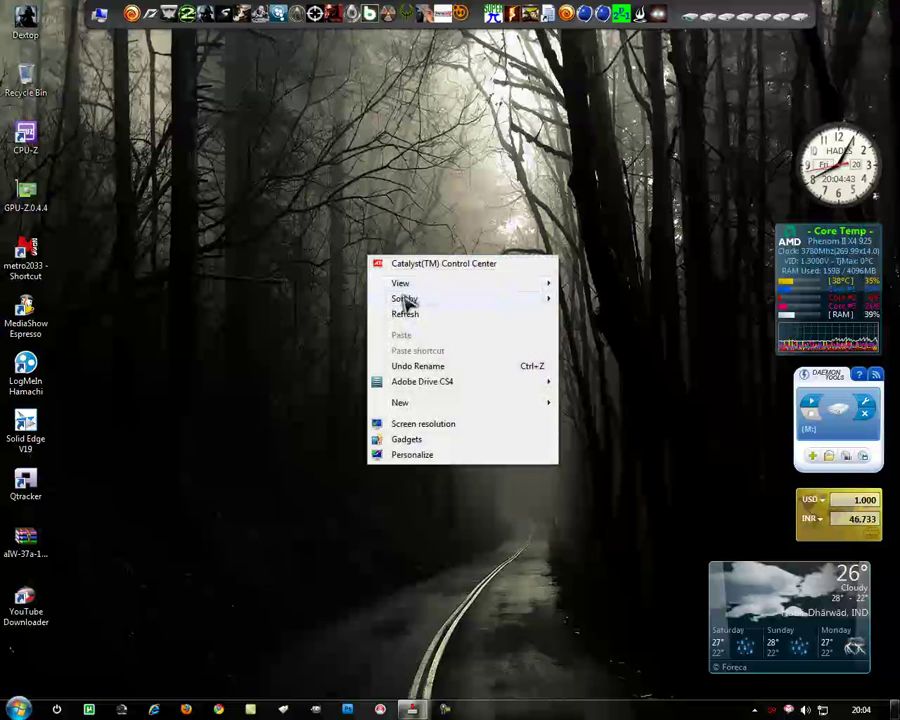
click(409, 316)
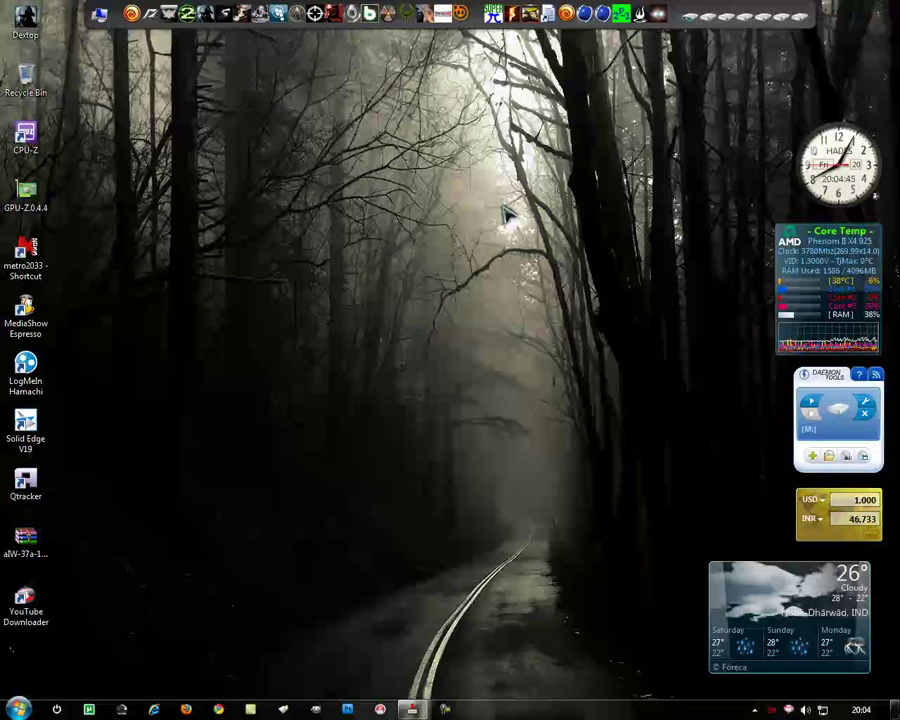
Step: Search the installed programs for "specc", launch Speccy and open the detailed information about the hard drives
key(super)
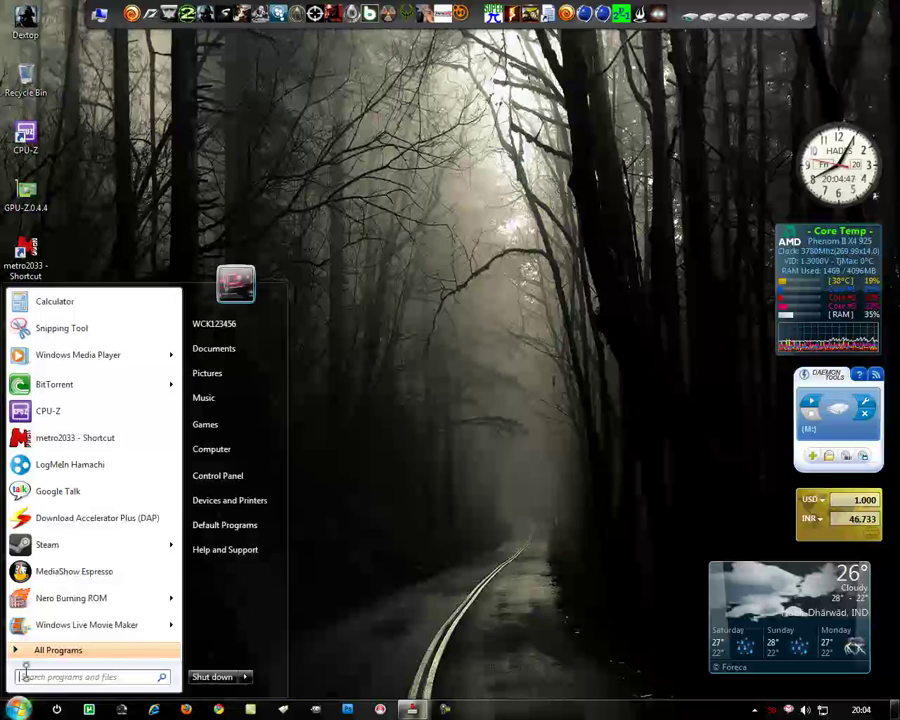
text(specc)
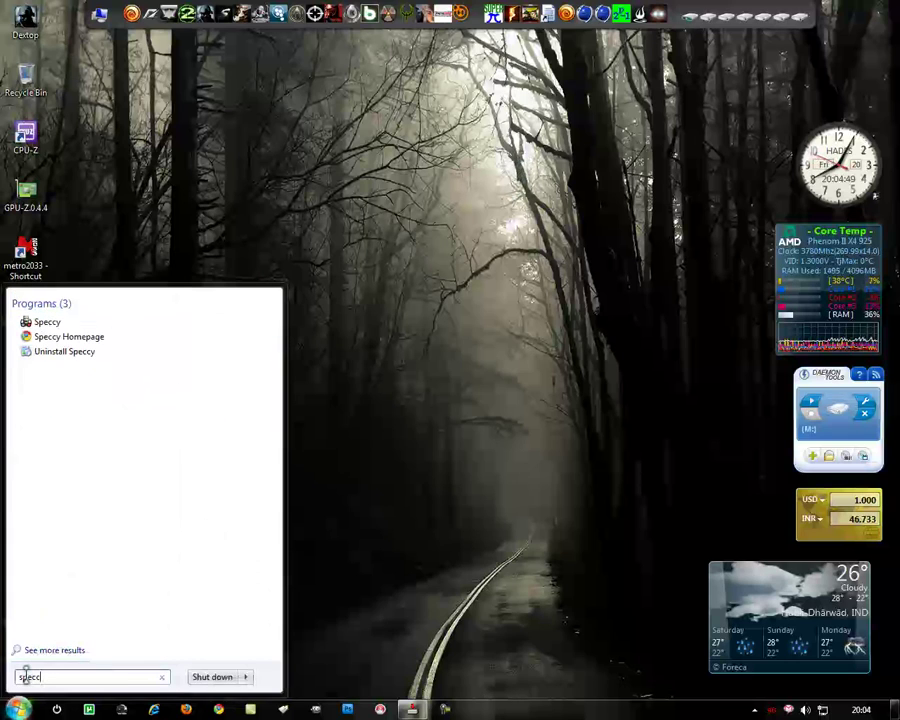
click(50, 323)
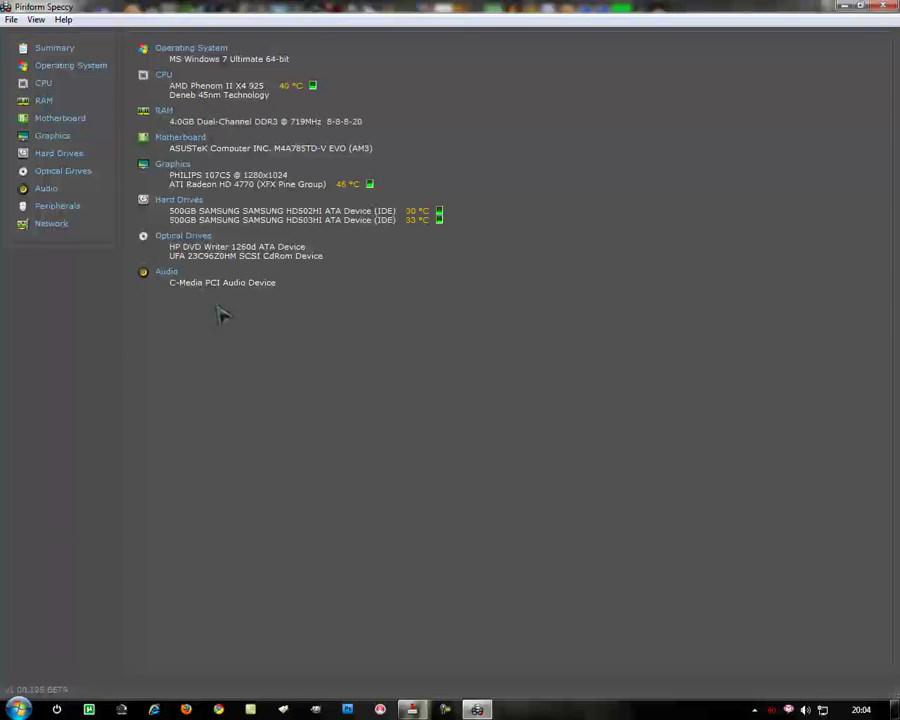
click(180, 204)
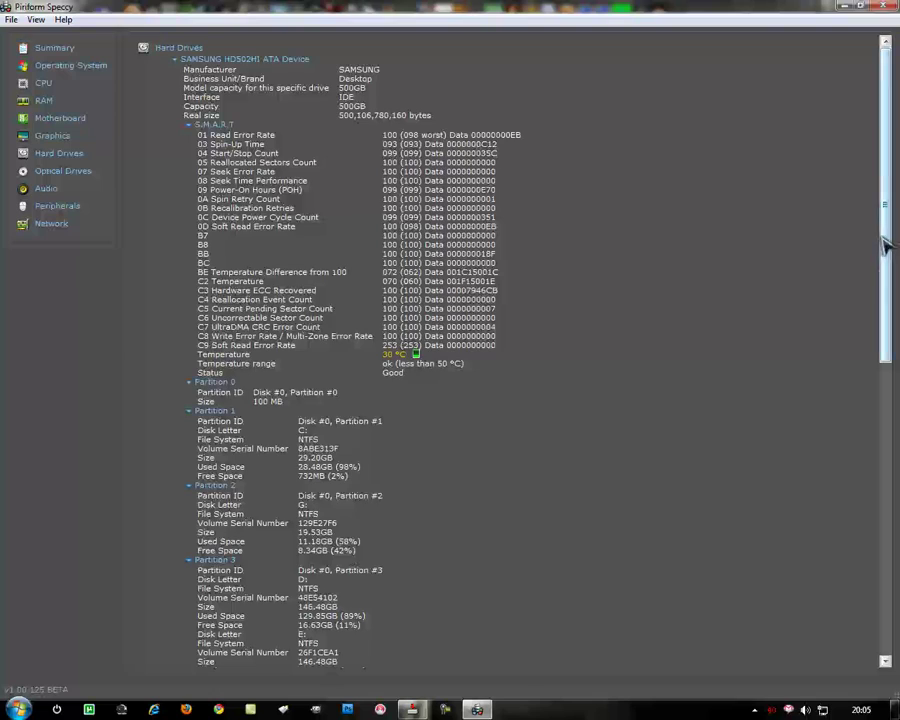
Step: Look over the hard drive, CPU and operating system details in Speccy, and close the program
mouse_move(884, 236)
mouse_down()
mouse_move(884, 419)
mouse_move(884, 228)
mouse_up()
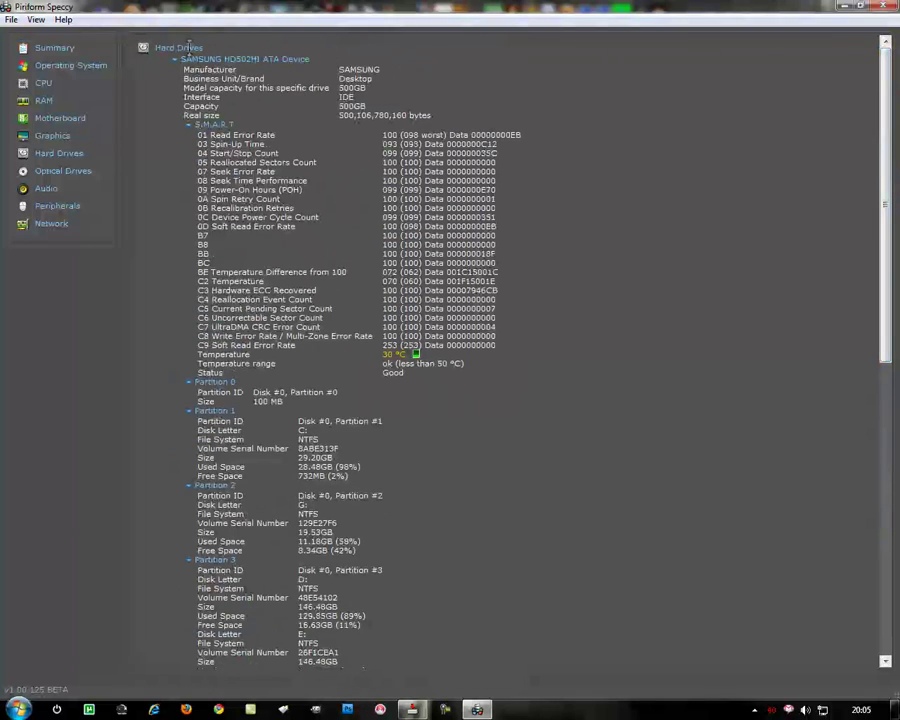
click(42, 83)
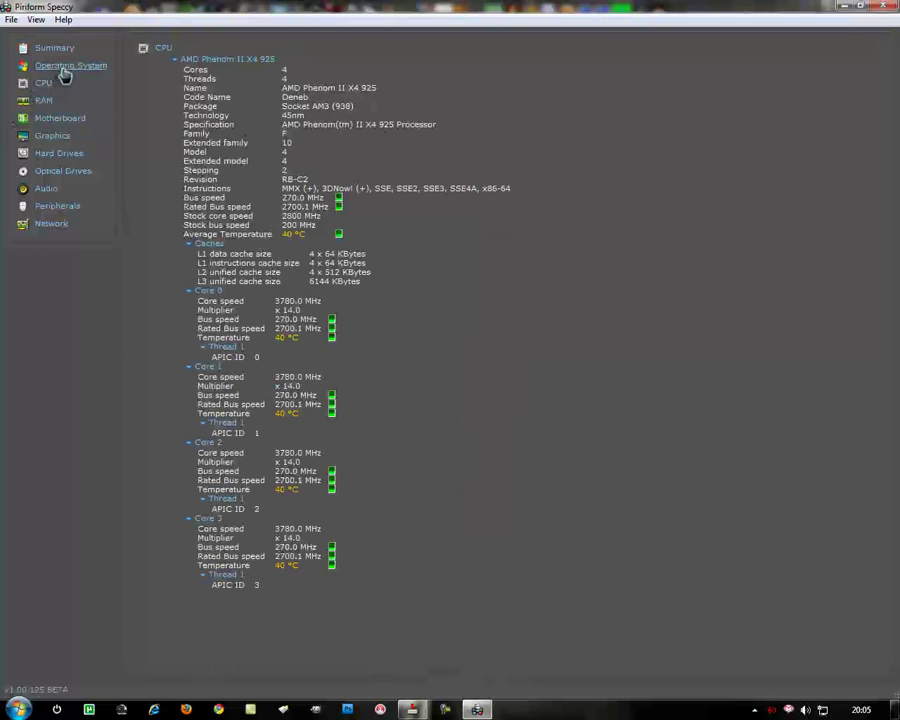
click(64, 75)
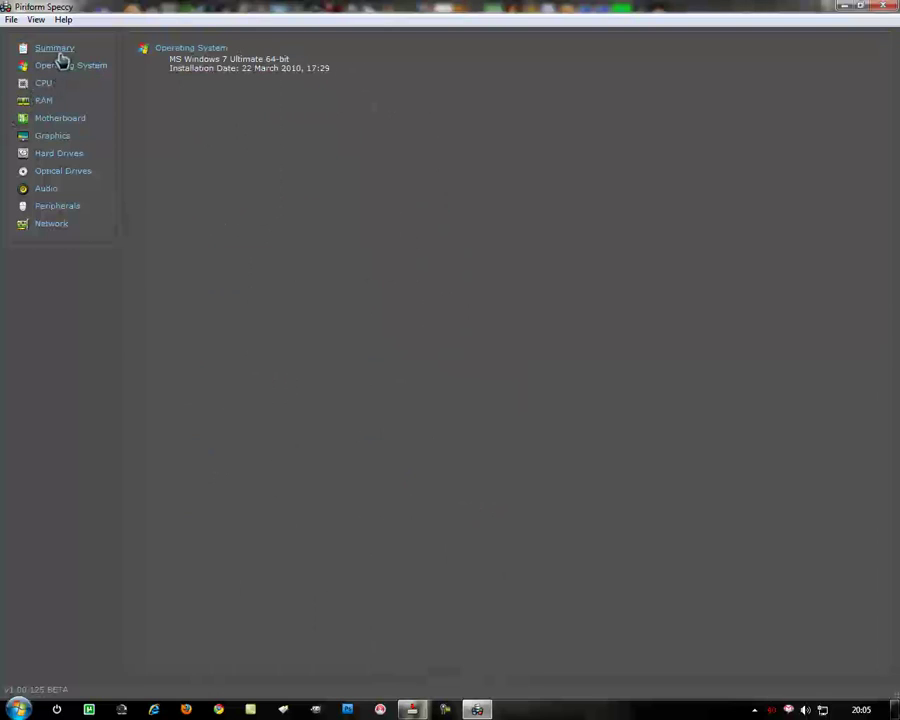
click(886, 8)
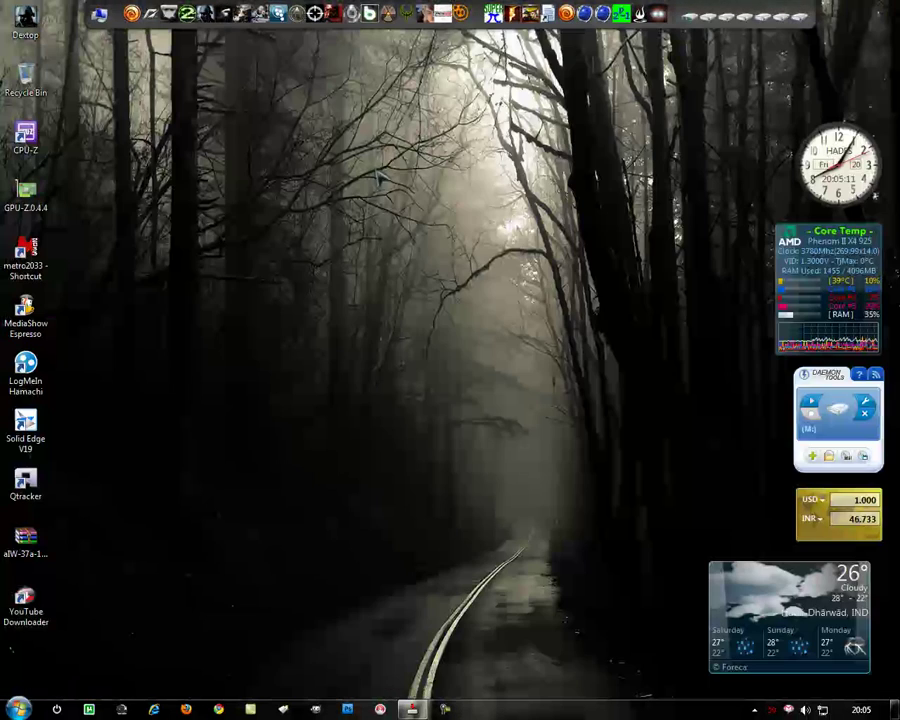
right_click(373, 170)
click(419, 232)
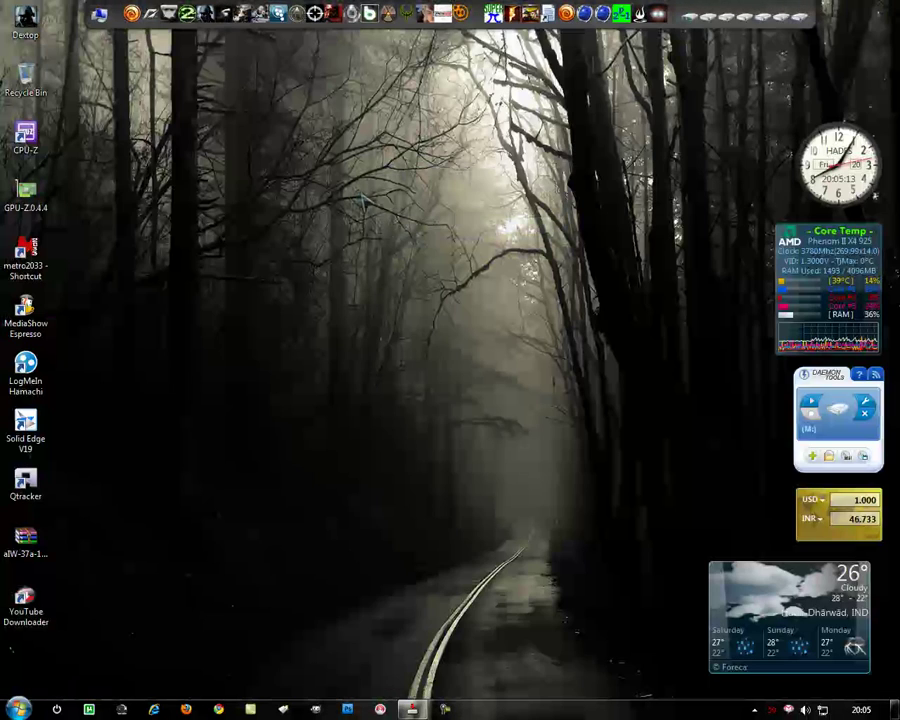
right_click(350, 187)
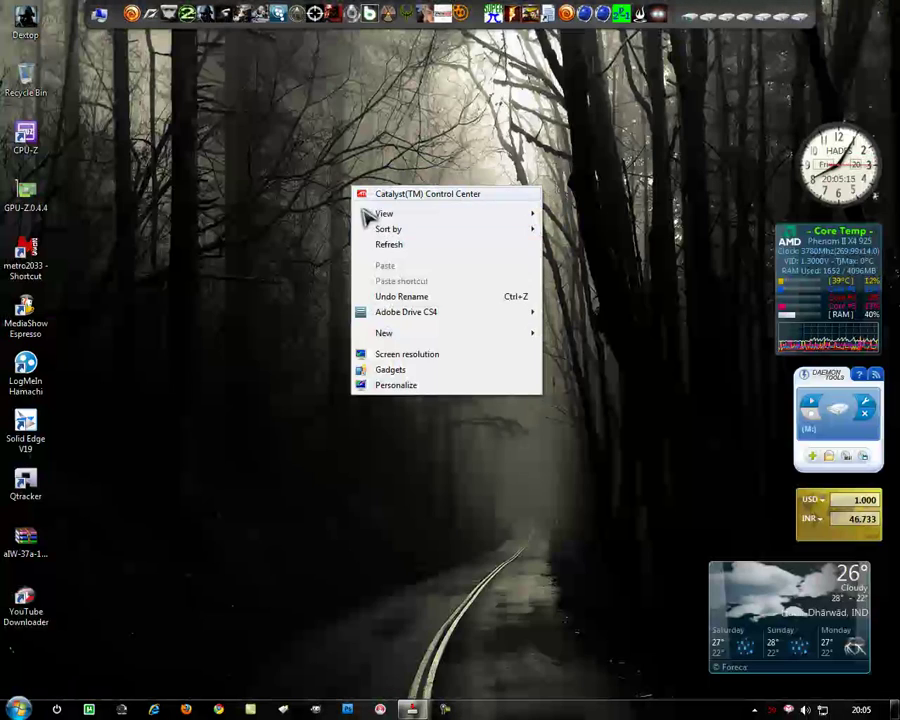
click(380, 245)
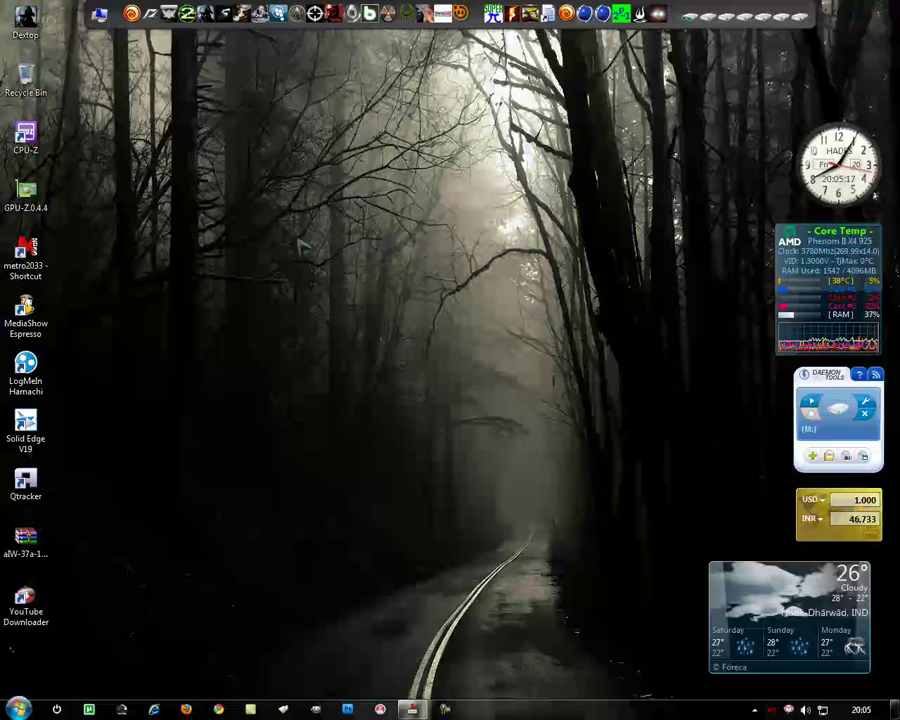
right_click(332, 210)
click(350, 267)
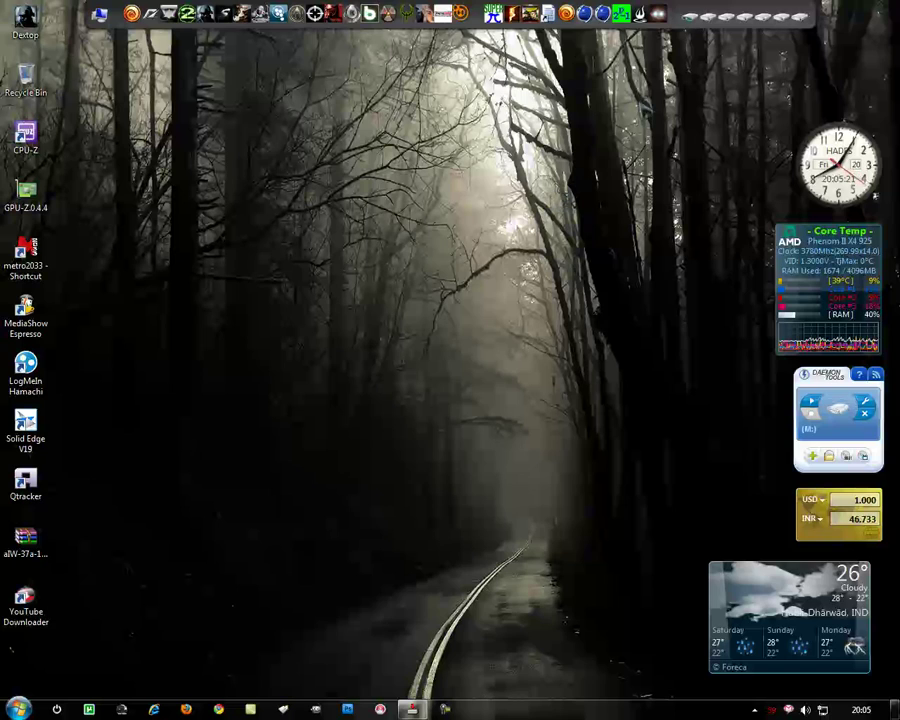
Step: Open FurMark from the desktop dock, look over its benchmark startup options, and quit it
click(650, 13)
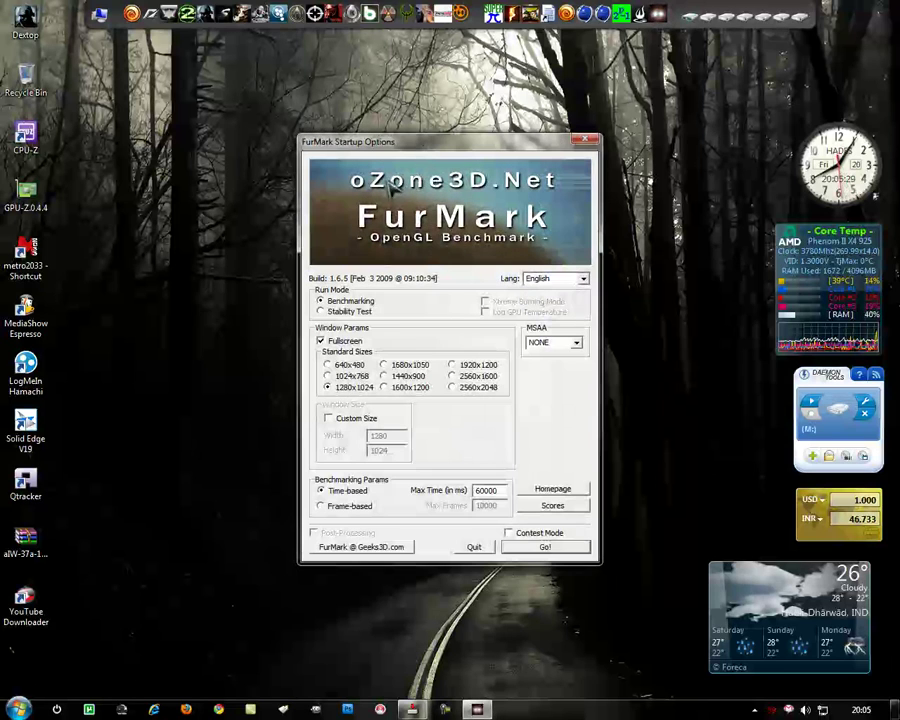
drag(486, 151, 452, 108)
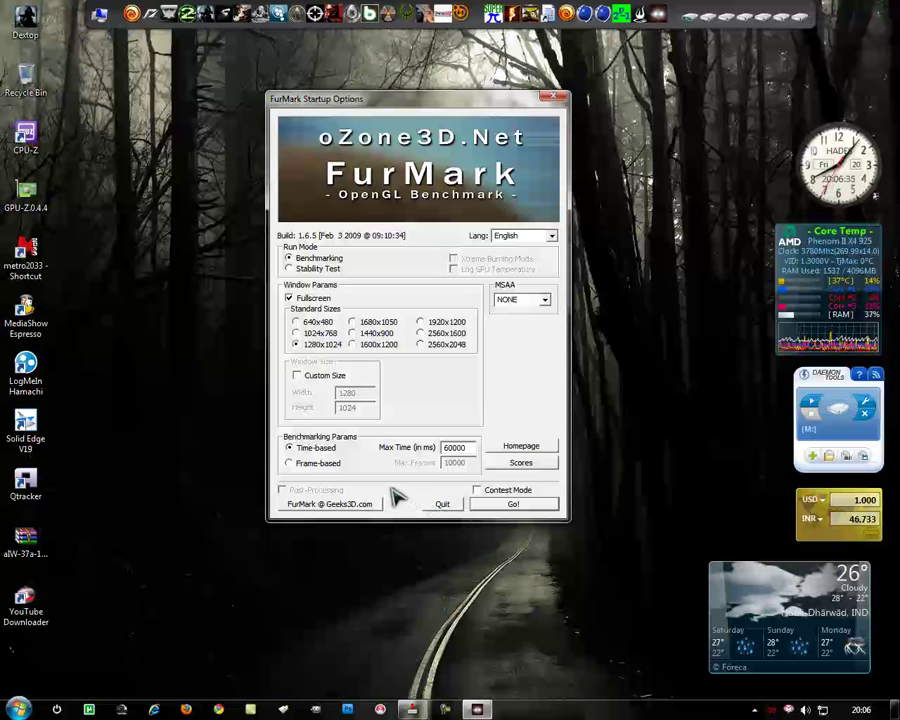
click(446, 504)
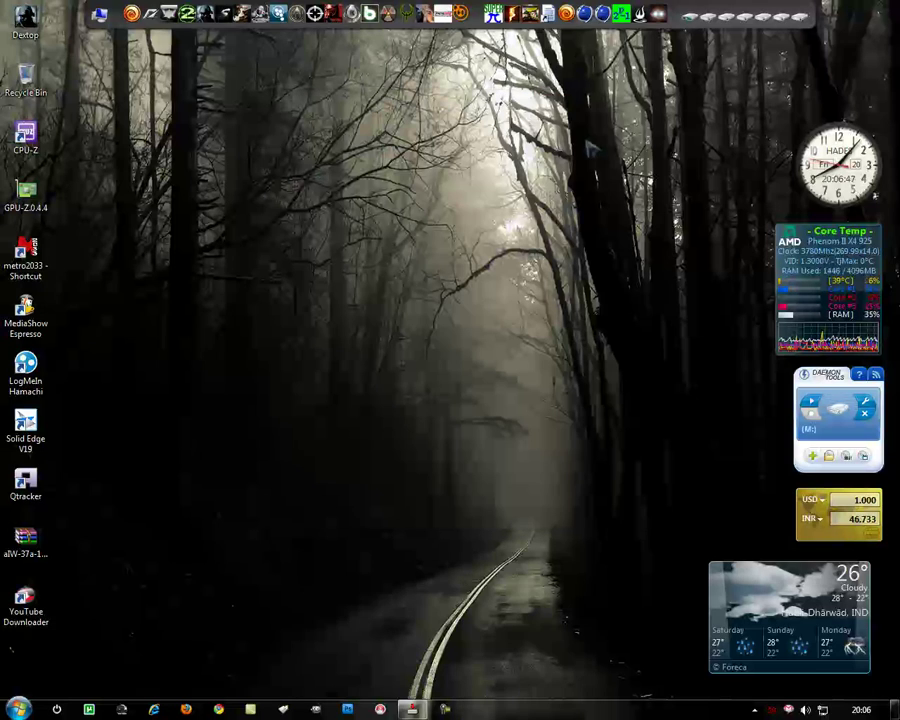
Step: Open Prime95, examine the Torture Test options with In-place large FFTs selected, and close the program without running a test
click(624, 26)
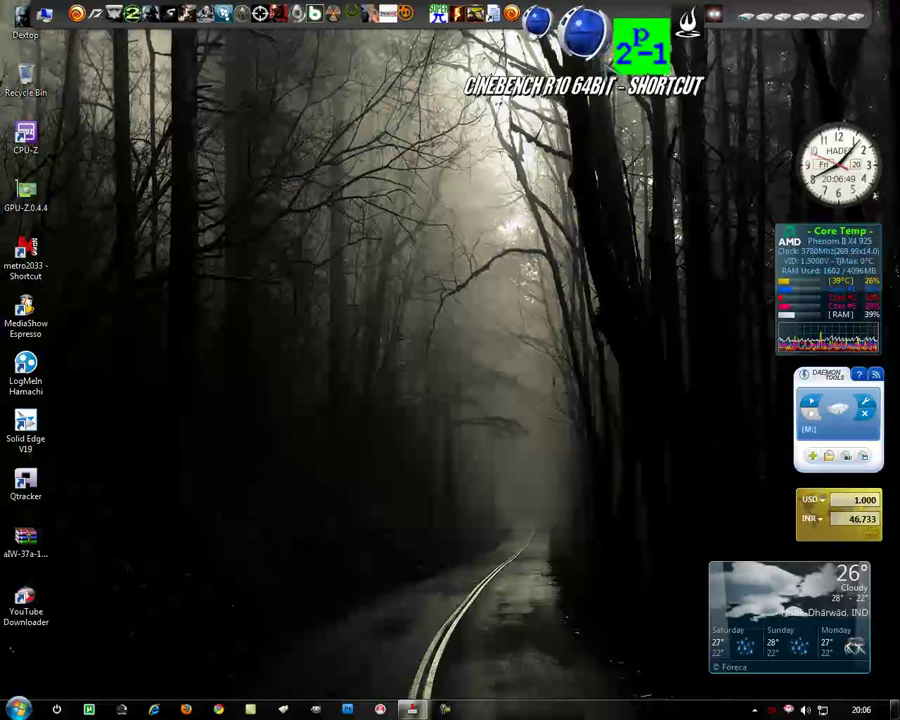
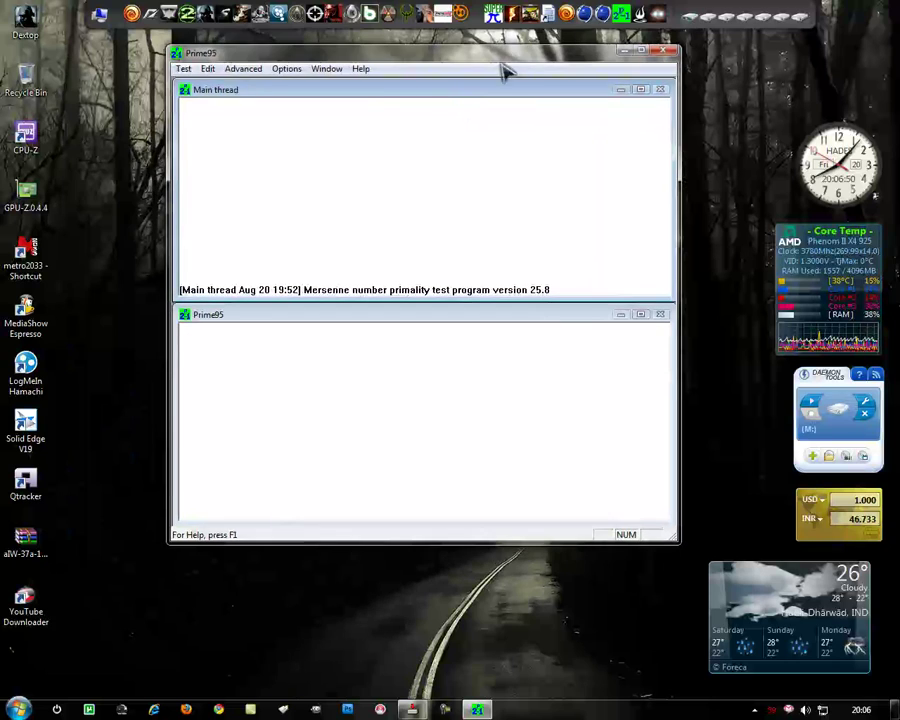
click(245, 68)
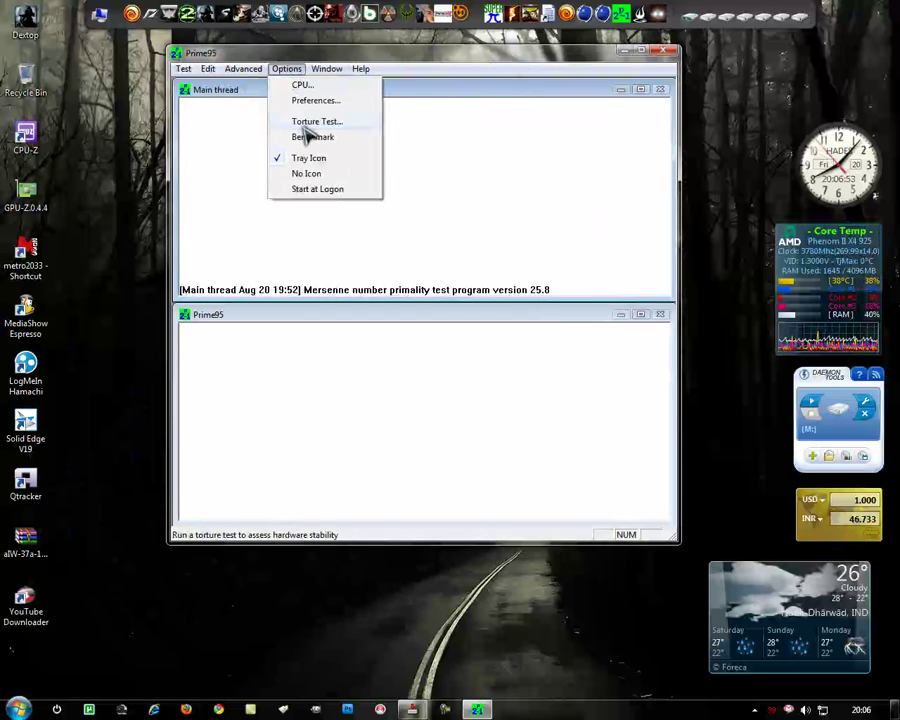
click(303, 122)
click(305, 250)
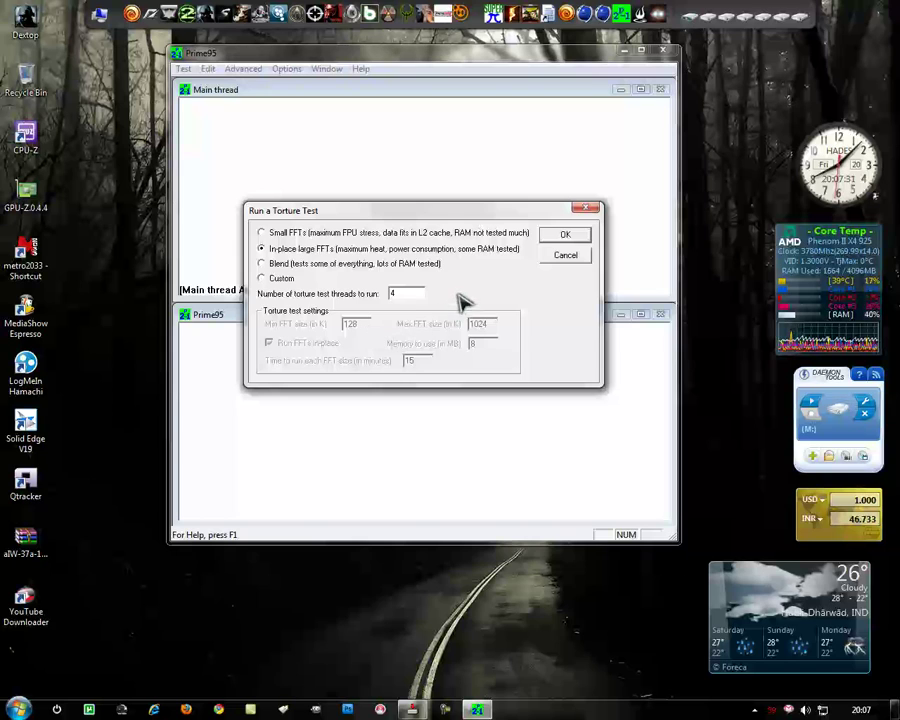
click(585, 208)
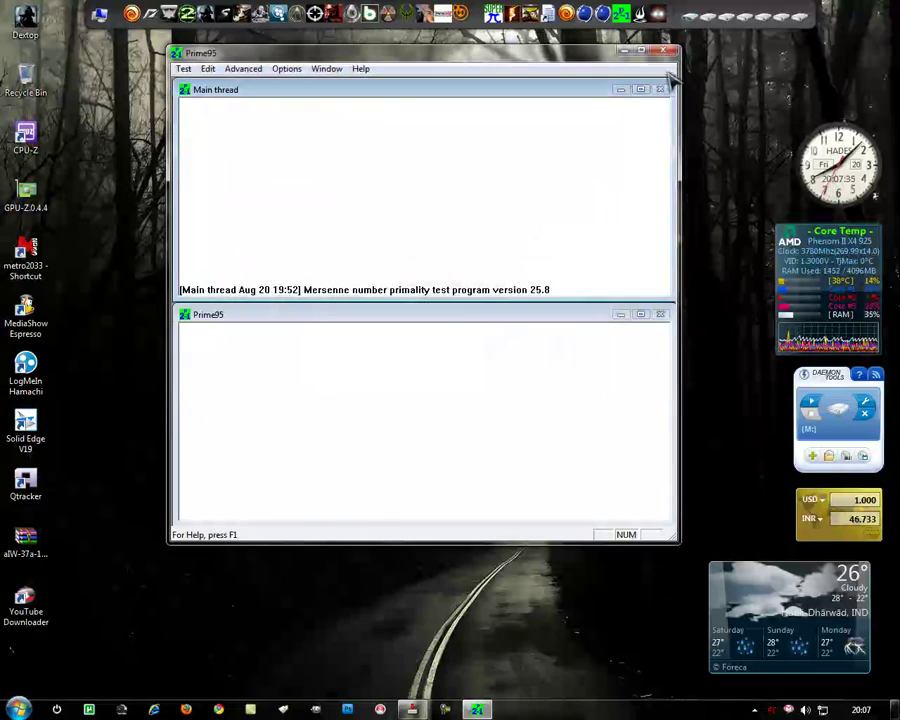
click(662, 50)
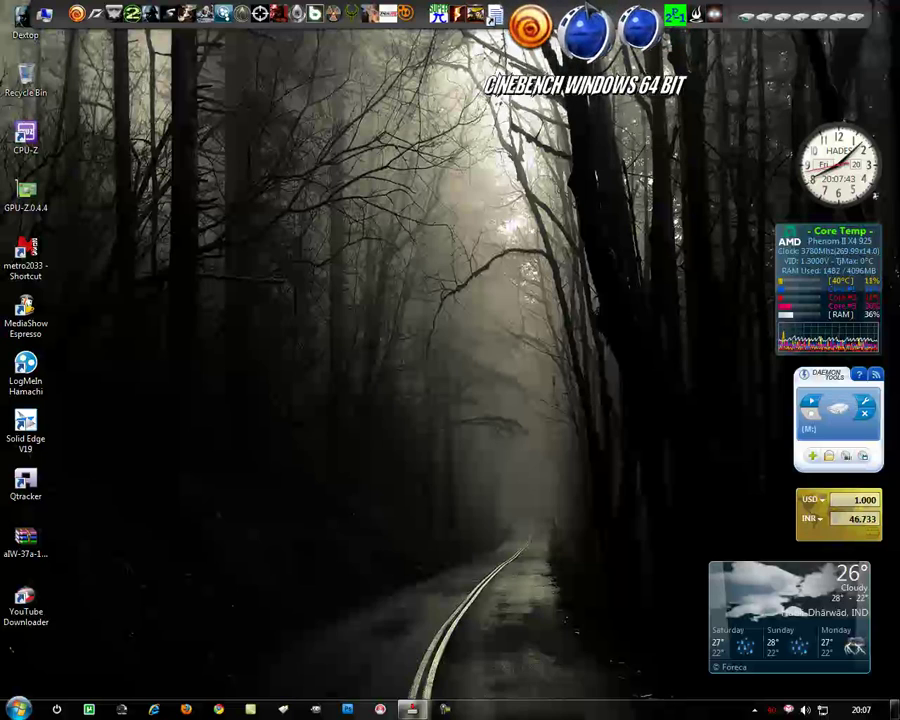
Step: Open CINEBENCH R11.5 64 Bit, examine the CPU and OpenGL rankings, and close the program
click(588, 29)
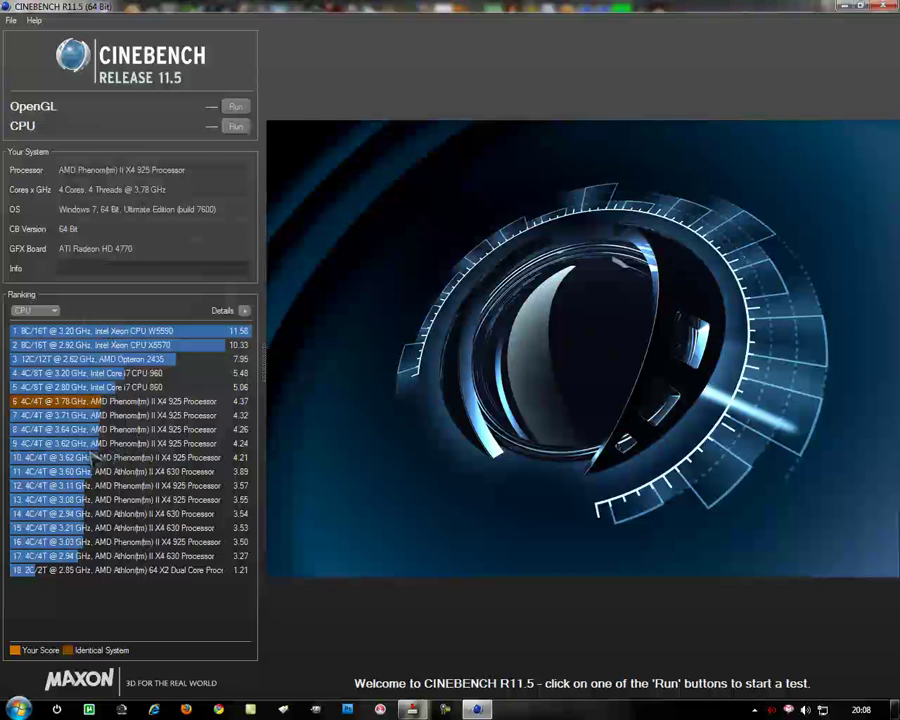
mouse_move(92, 462)
mouse_move(159, 534)
click(36, 311)
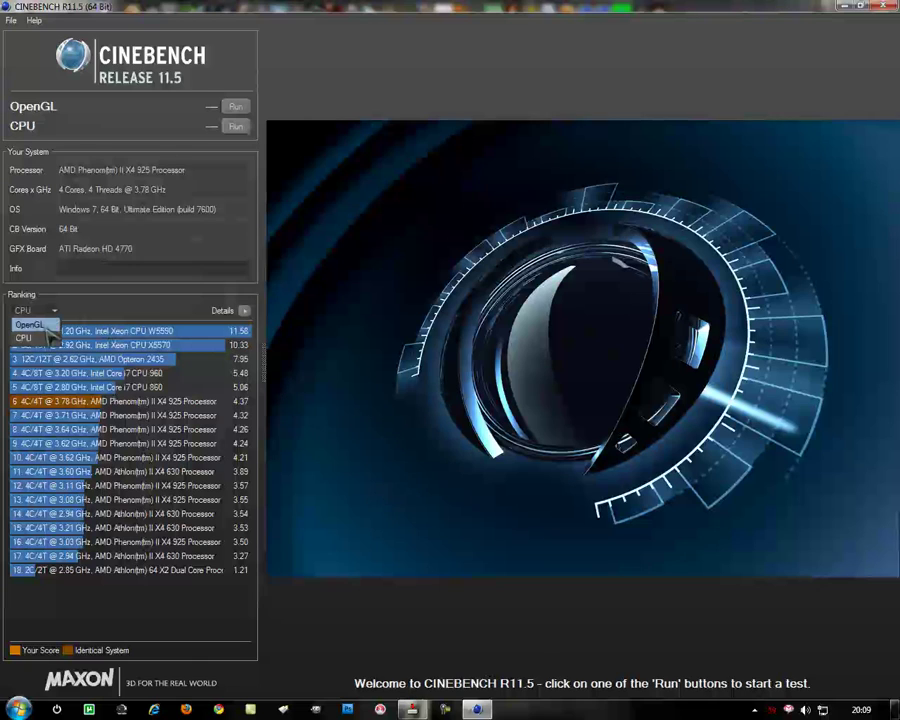
click(45, 326)
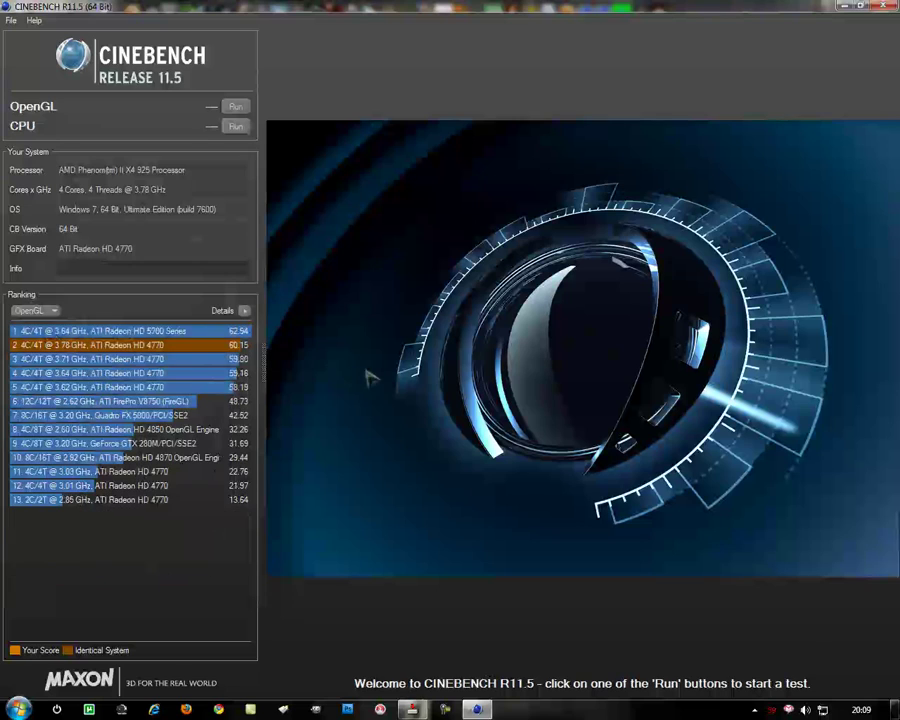
mouse_move(163, 342)
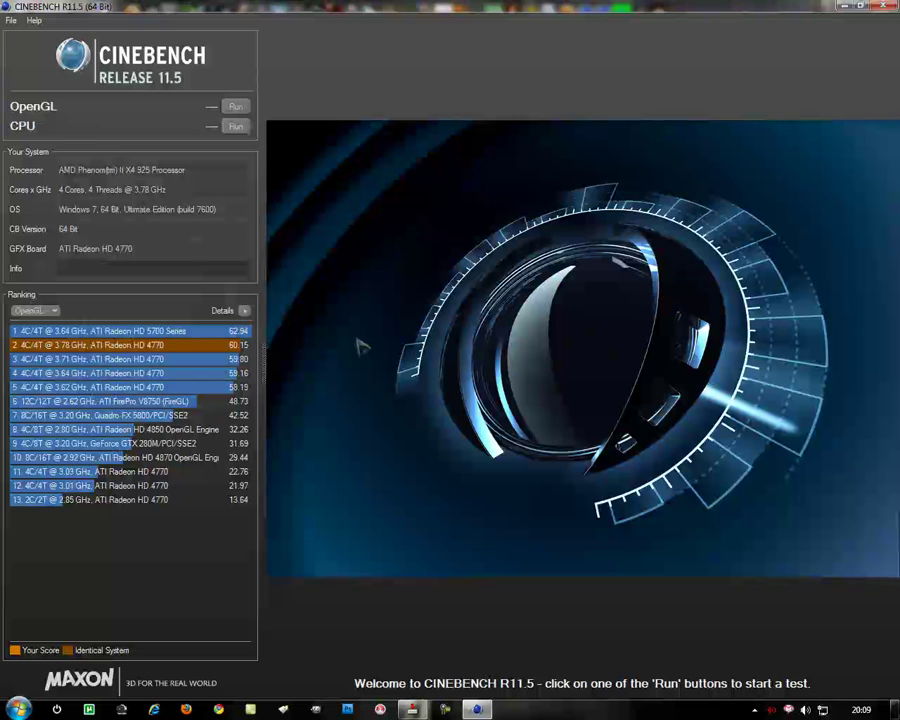
key(alt+F4)
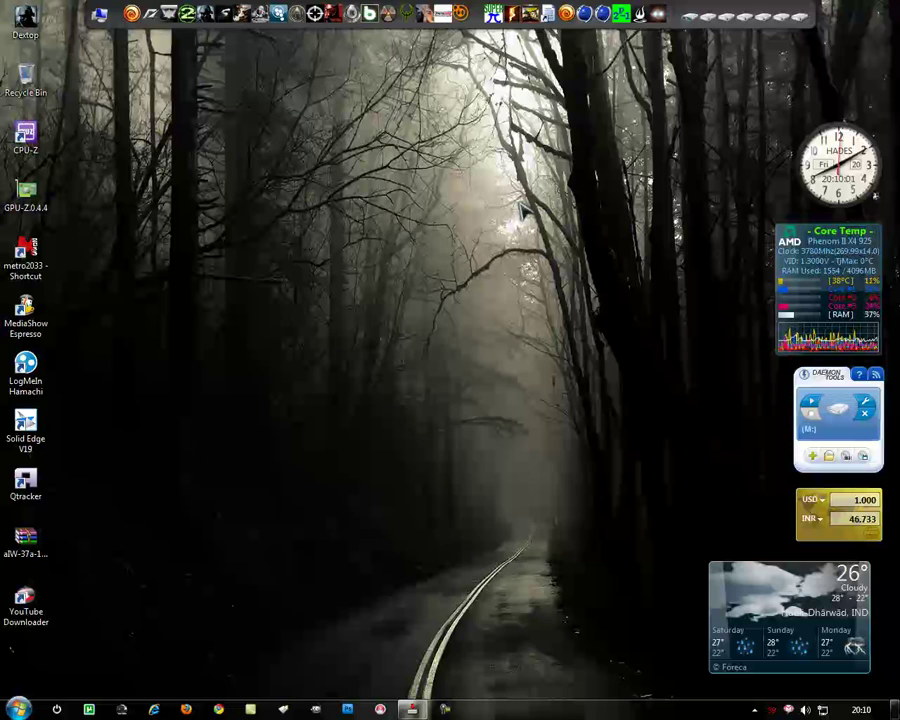
Step: Open the Far Cry 2 Benchmark Tool and examine the resolution and quality options in Run 1's game settings
right_click(520, 207)
click(418, 210)
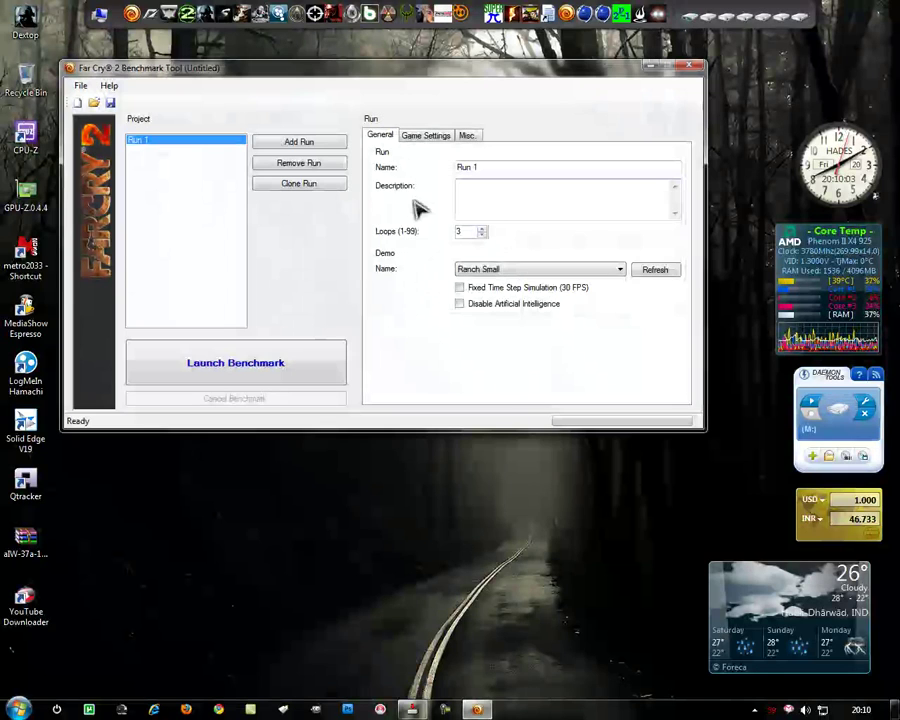
click(425, 135)
click(490, 169)
click(490, 169)
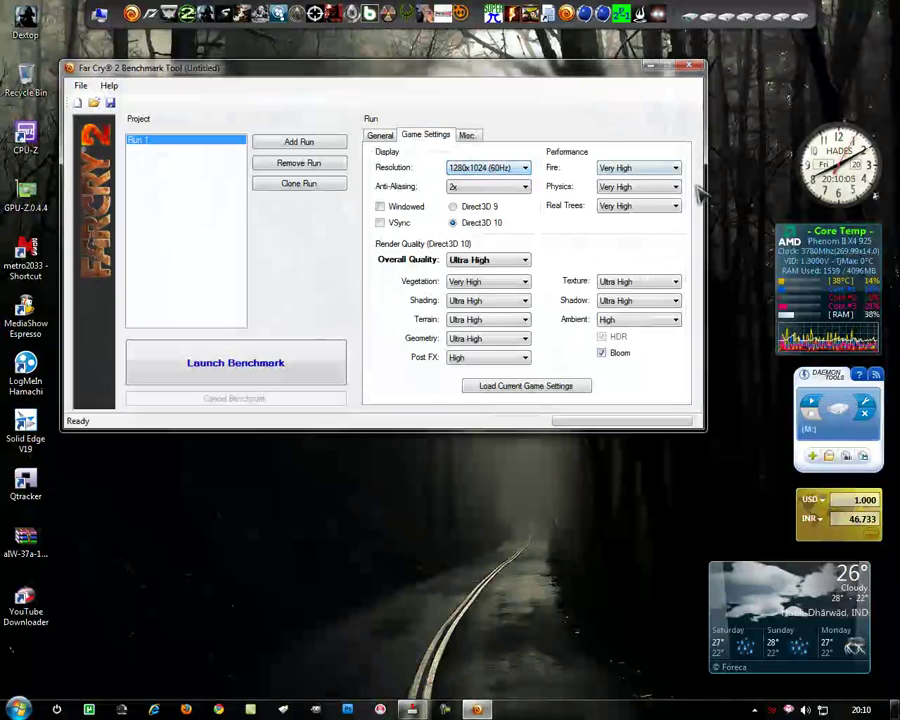
Step: Change the demo for Run 1 to Ranch Medium in the Far Cry 2 Benchmark Tool
click(380, 135)
click(525, 269)
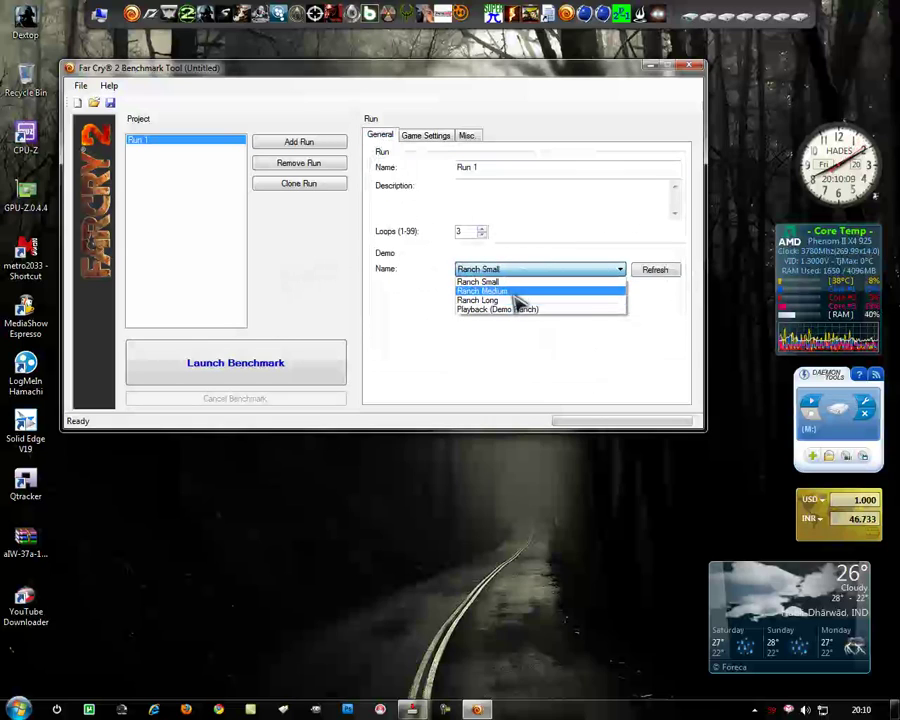
click(514, 290)
click(510, 271)
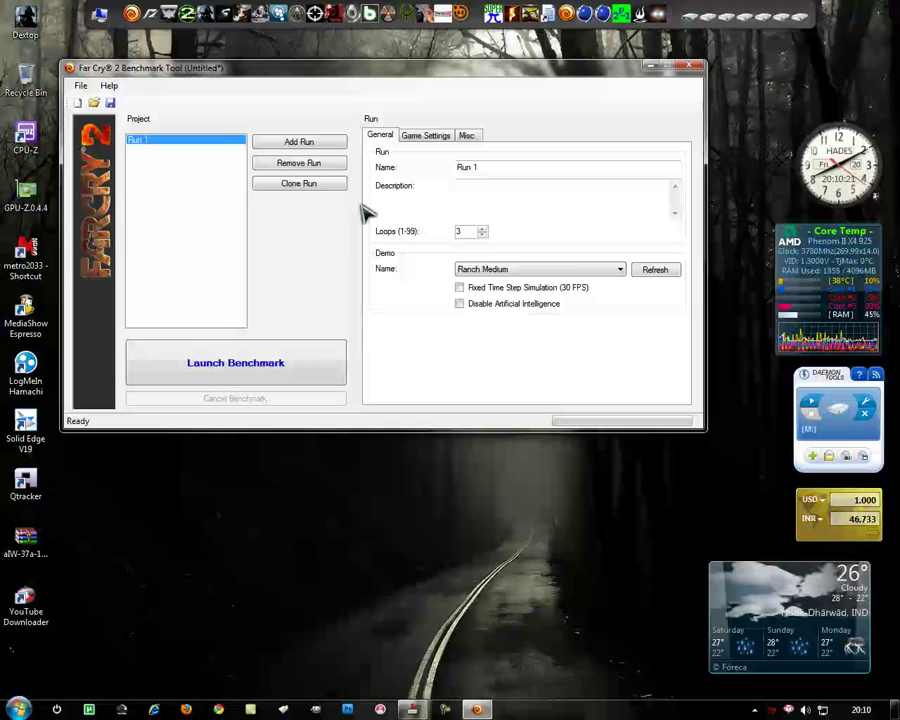
Step: Review the game settings of Run 1 once more and close the Far Cry 2 Benchmark Tool
click(429, 136)
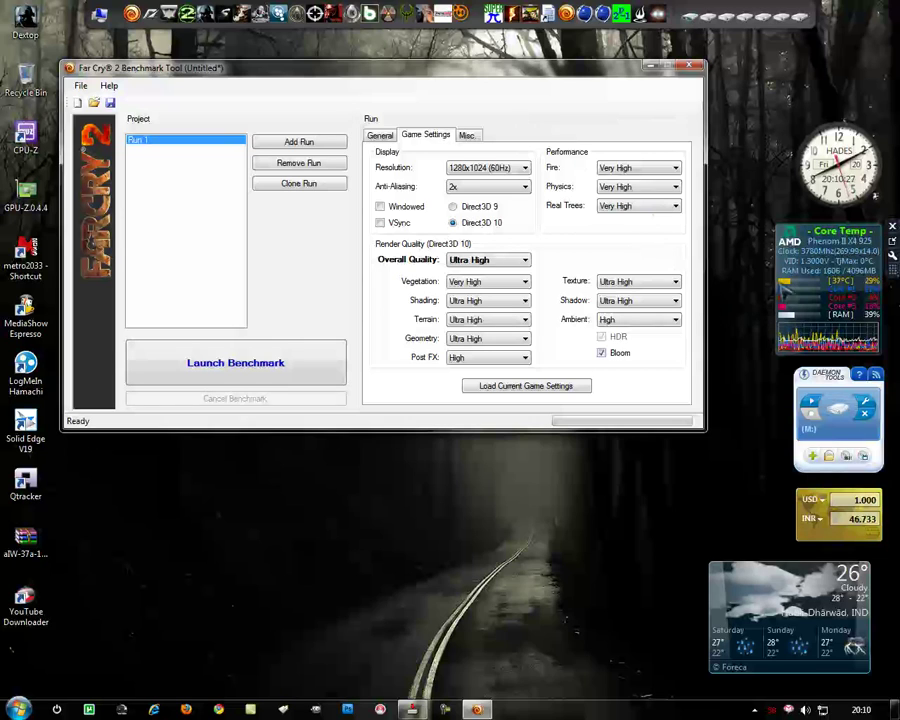
drag(686, 74, 690, 70)
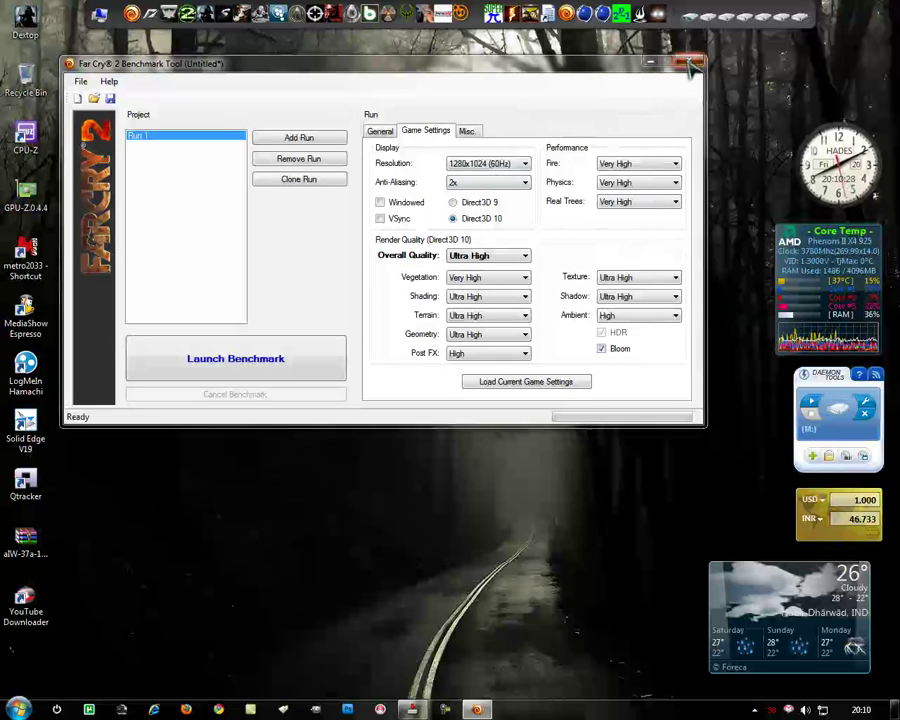
click(692, 66)
click(478, 402)
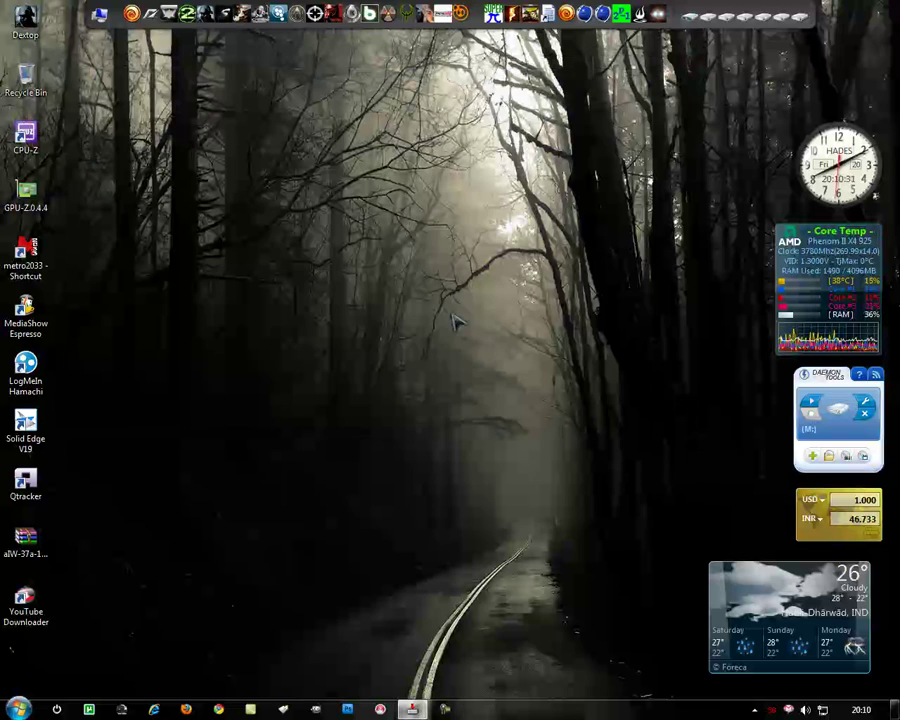
Step: Check the processor clock, temperature and RAM readings in the Core Temp desktop gadget
mouse_move(769, 270)
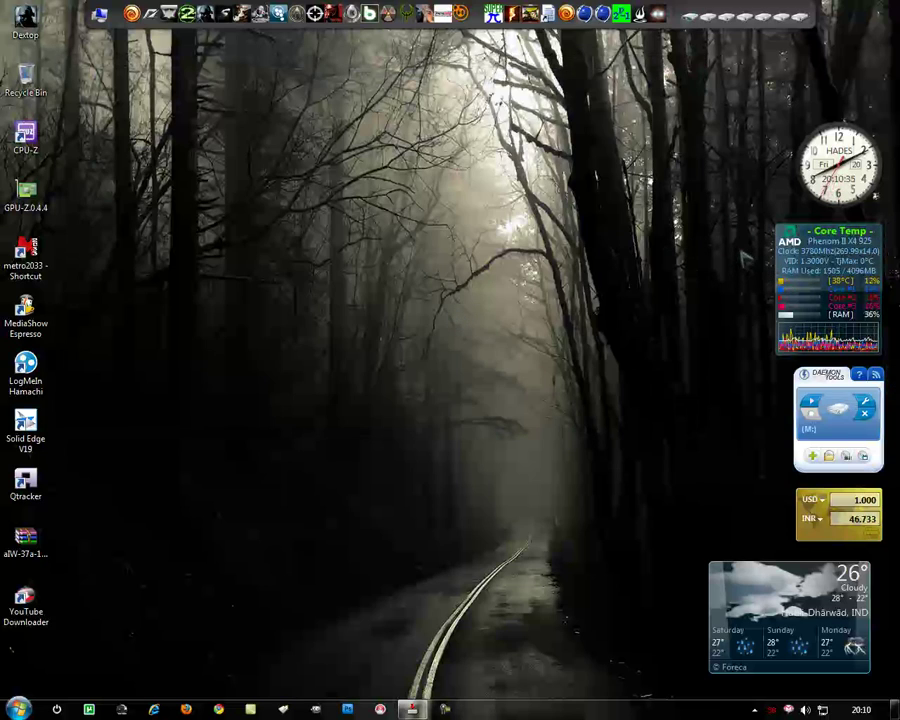
mouse_move(808, 241)
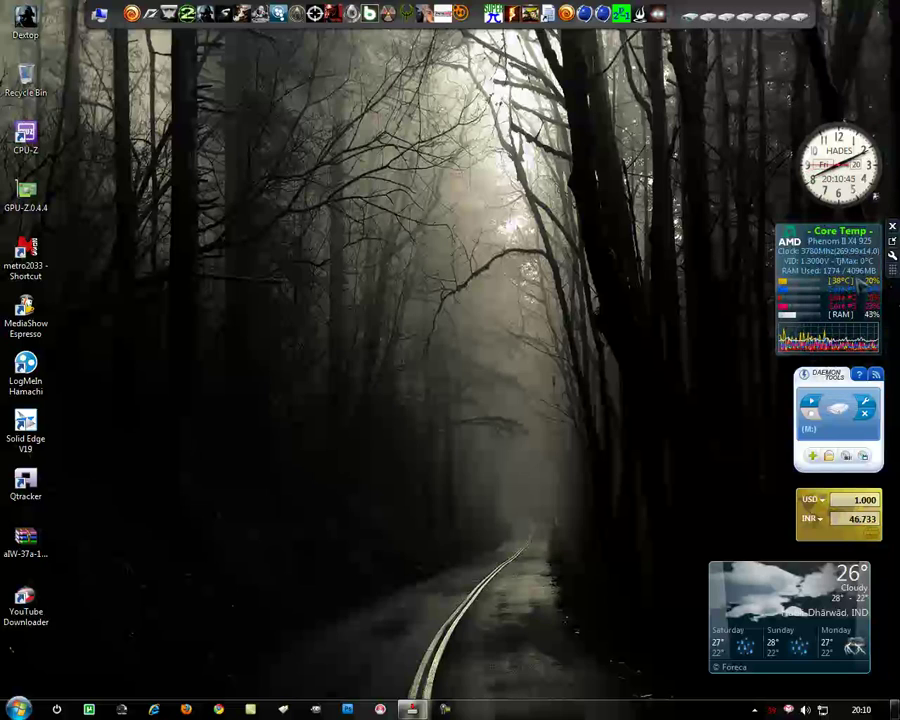
right_click(499, 133)
click(537, 191)
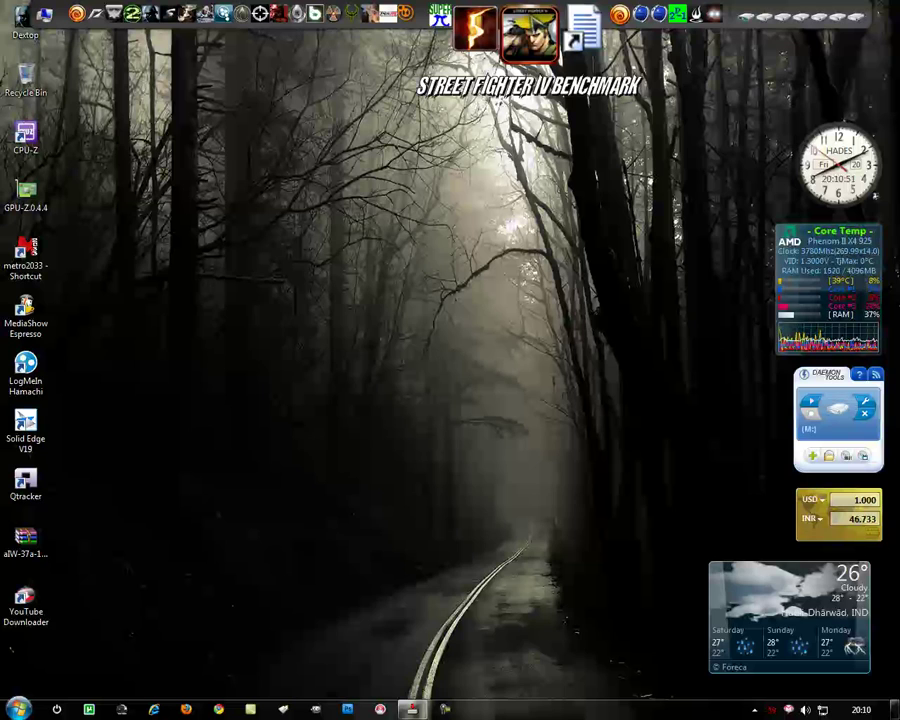
Step: Launch the Street Fighter IV Benchmark from the desktop dock and refresh the desktop
click(530, 30)
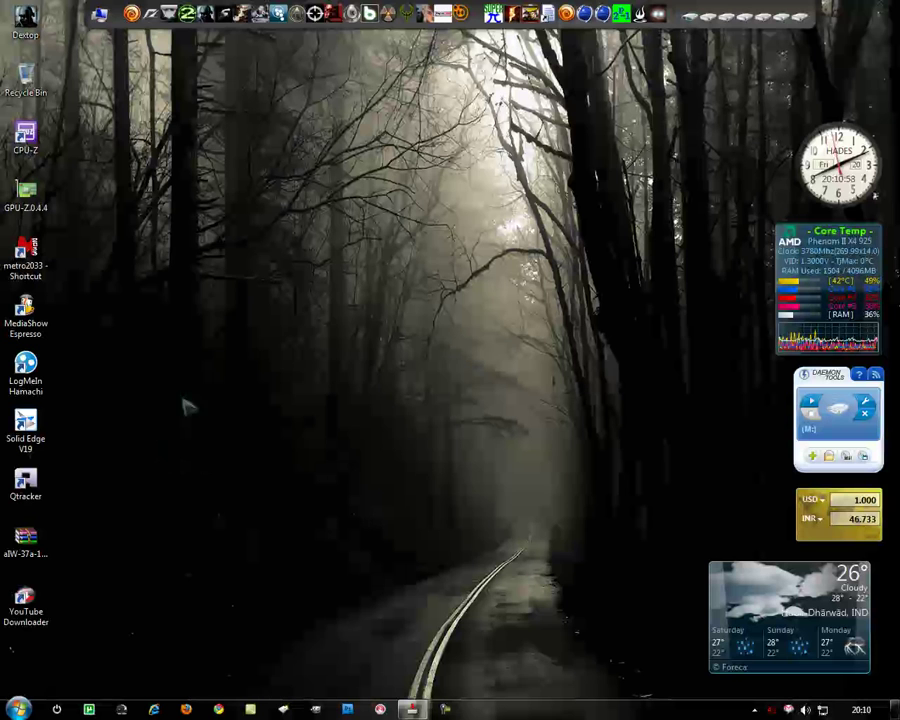
right_click(243, 347)
click(277, 404)
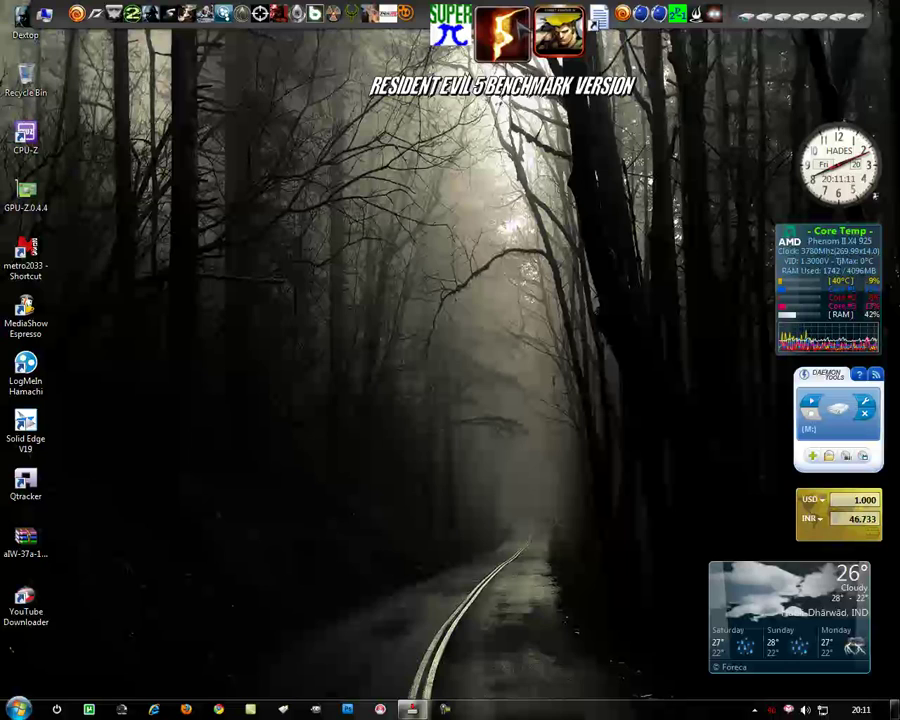
Step: Open the Resident Evil 5 Benchmark Version, look over its DirectX 9 and DirectX 10 run choices, and close it
click(504, 32)
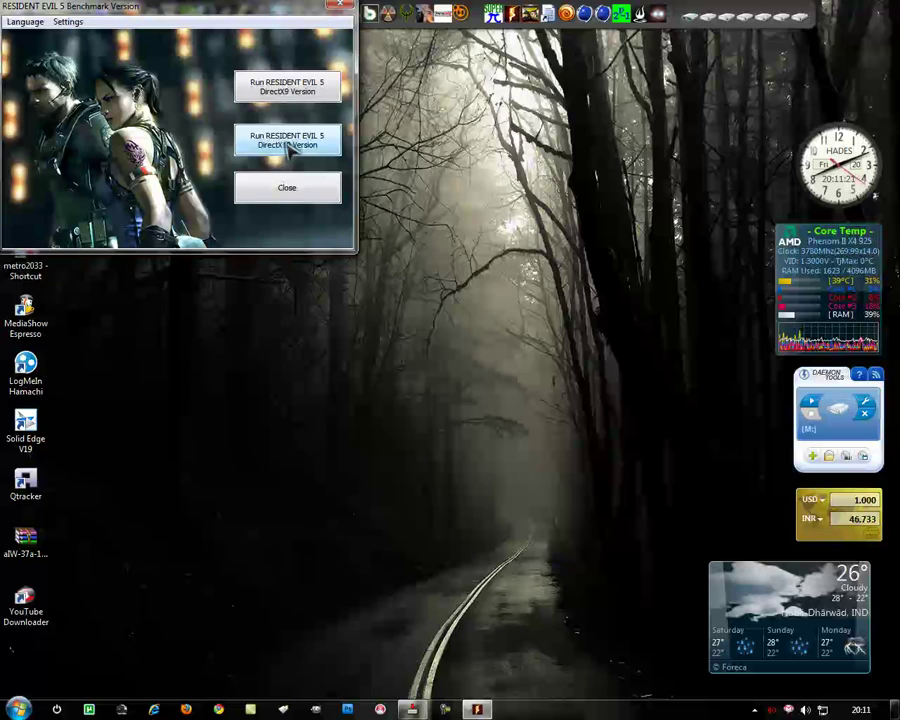
click(347, 10)
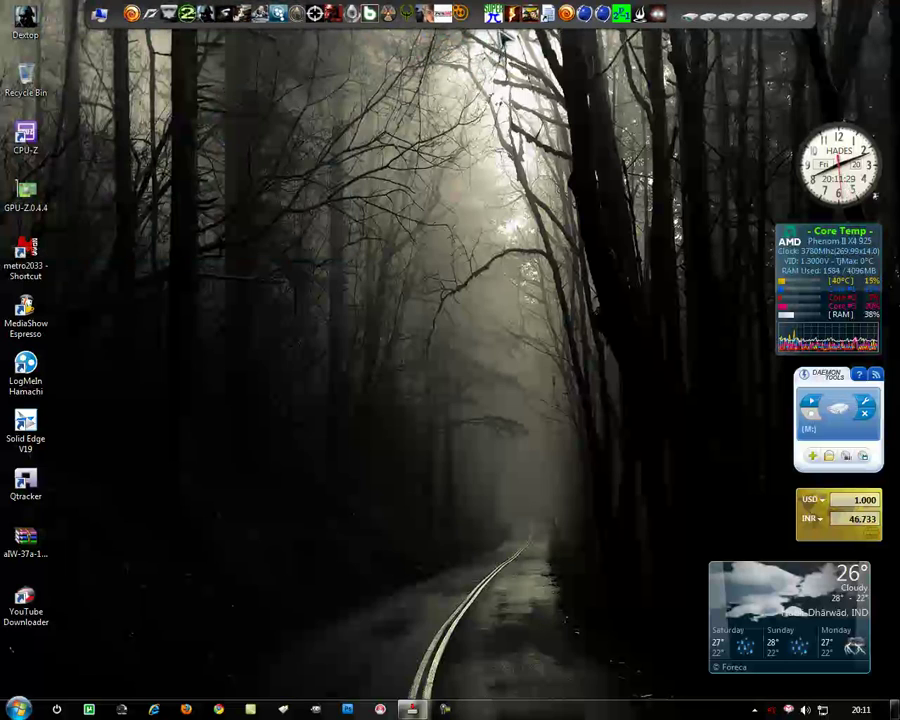
Step: Open Super PI and widen its window to examine the calculation times for each digit count
click(495, 27)
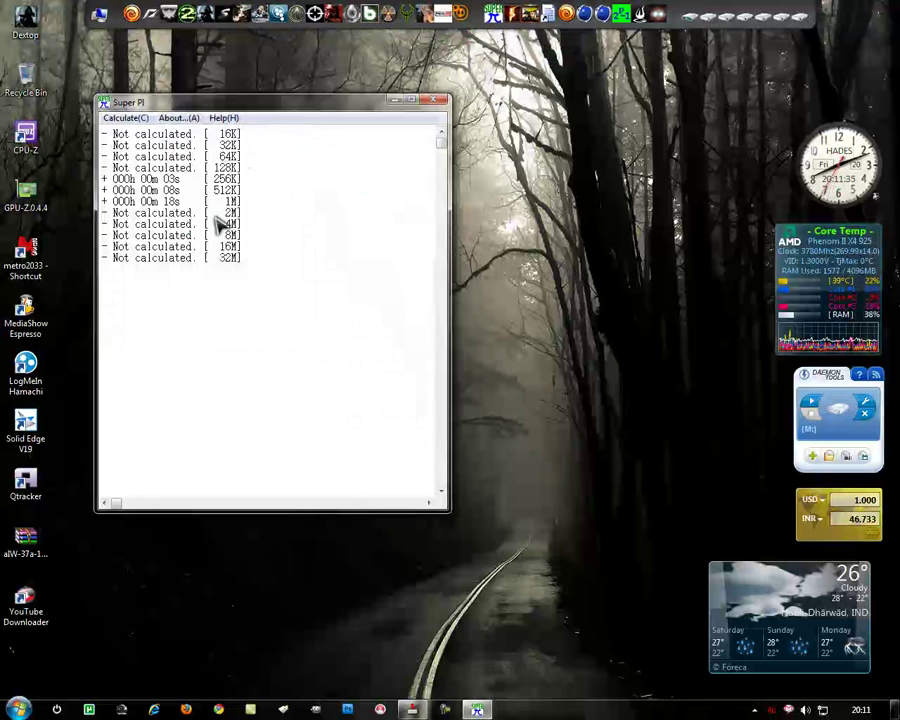
drag(440, 507, 525, 508)
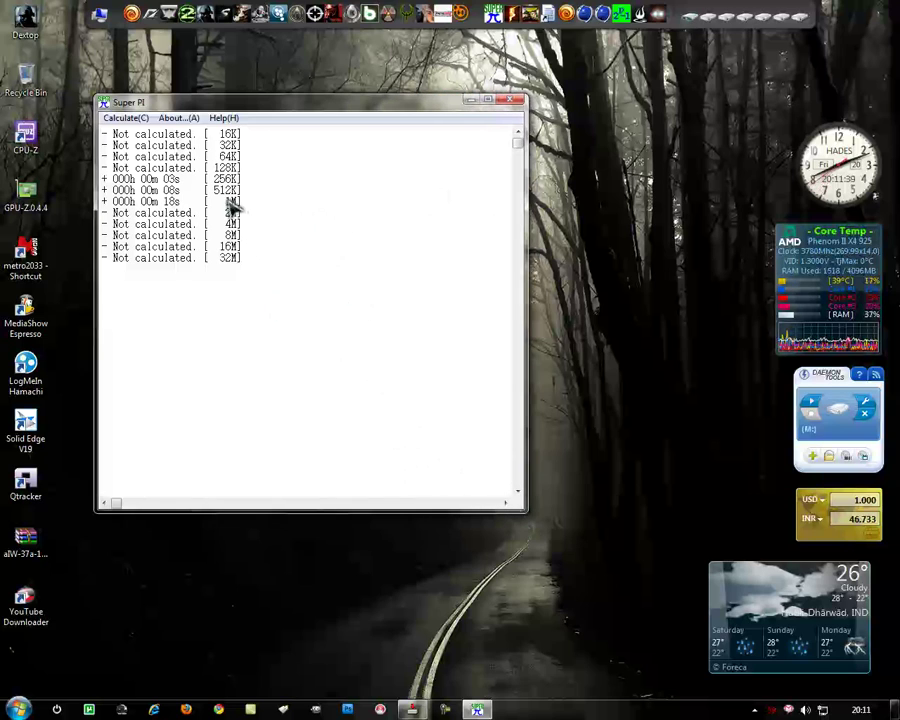